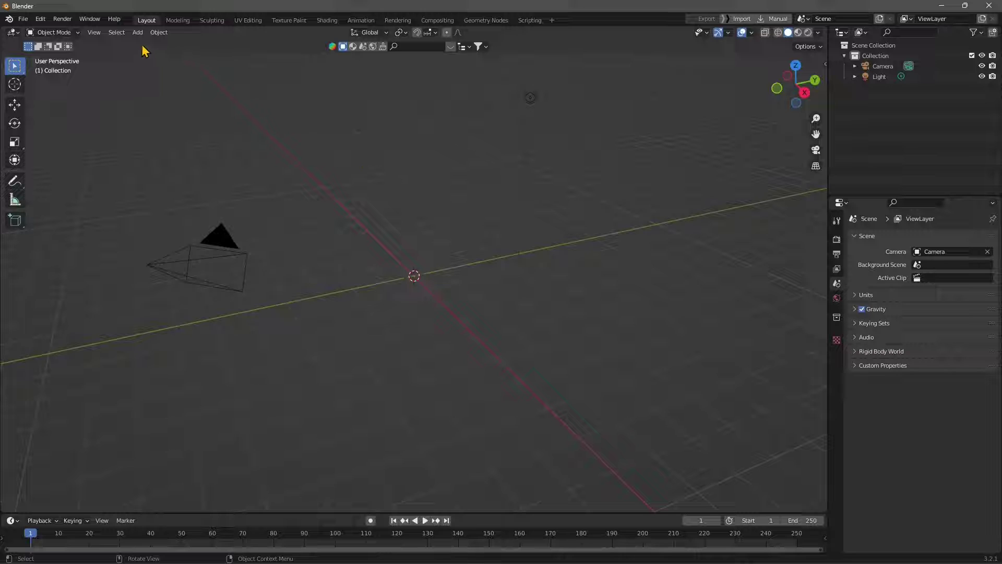
Step: Add a monkey mesh at the origin and raise it along Z to about 3.5 m
click(138, 33)
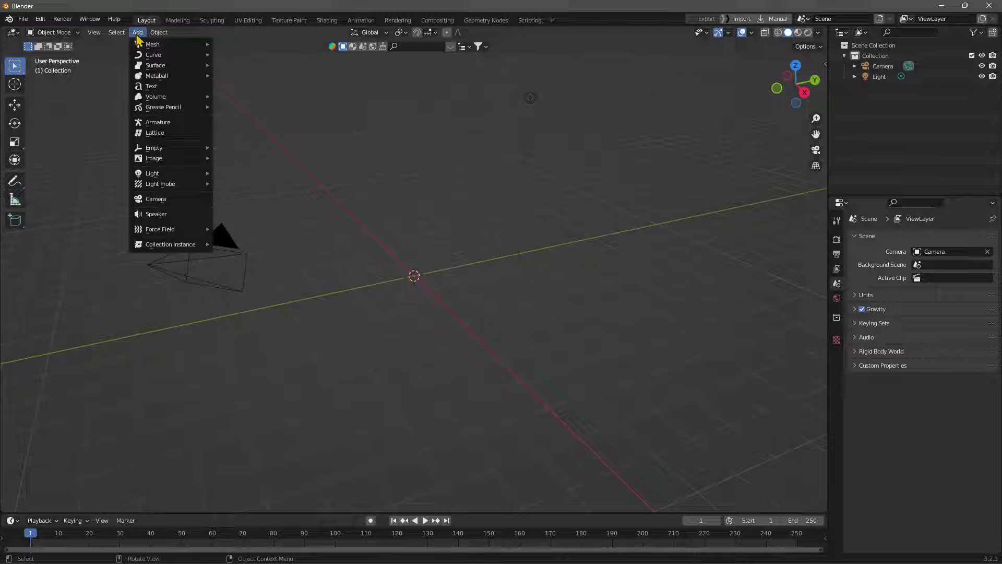
mouse_move(142, 47)
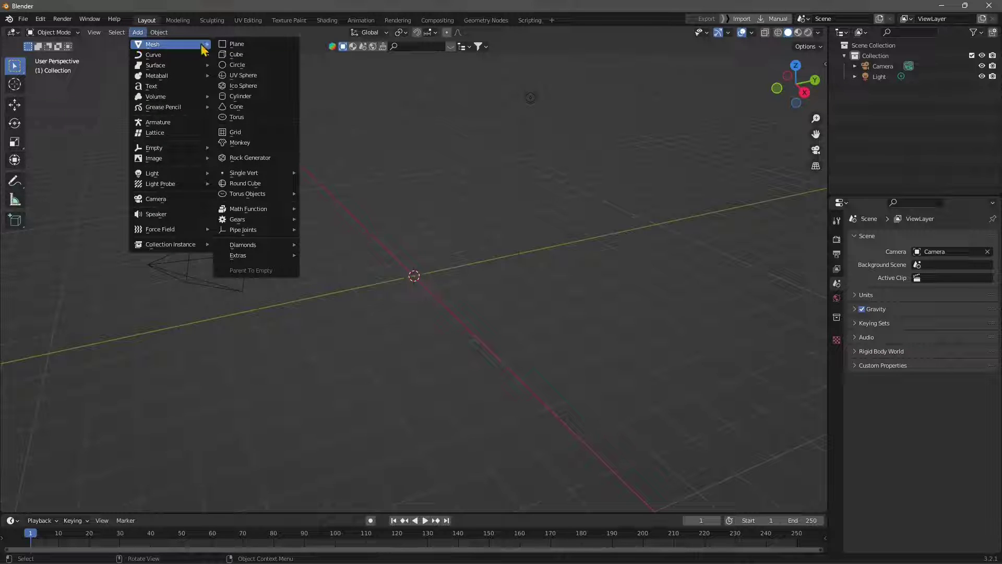
click(255, 143)
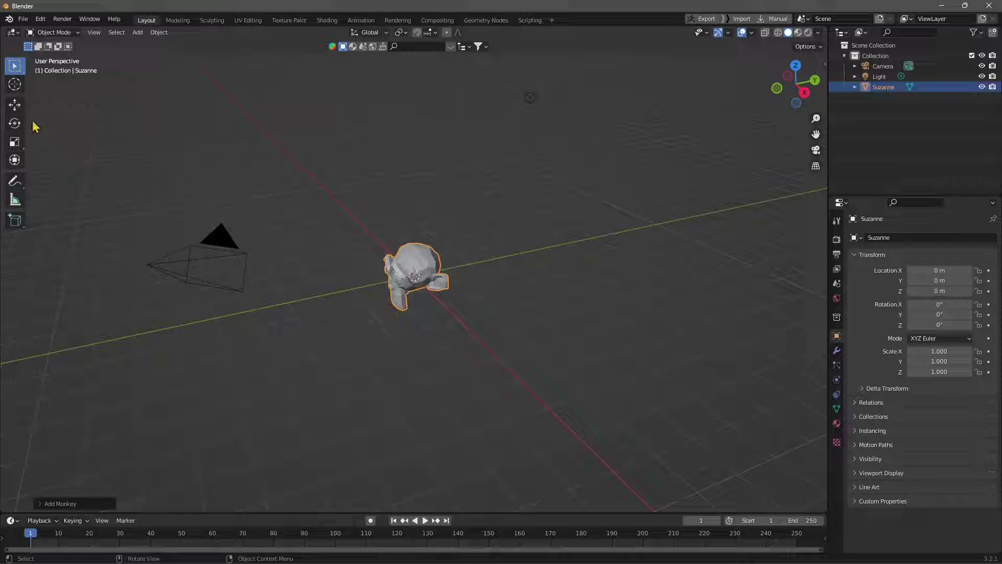
click(15, 104)
drag(413, 220, 418, 161)
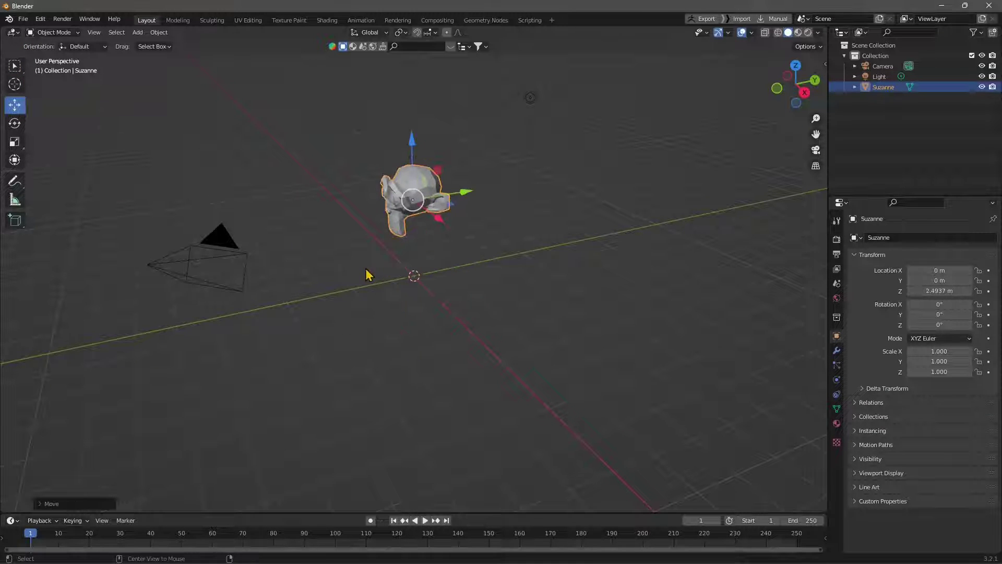
middle_drag(376, 278, 414, 150)
drag(414, 143, 416, 104)
middle_drag(385, 140, 392, 153)
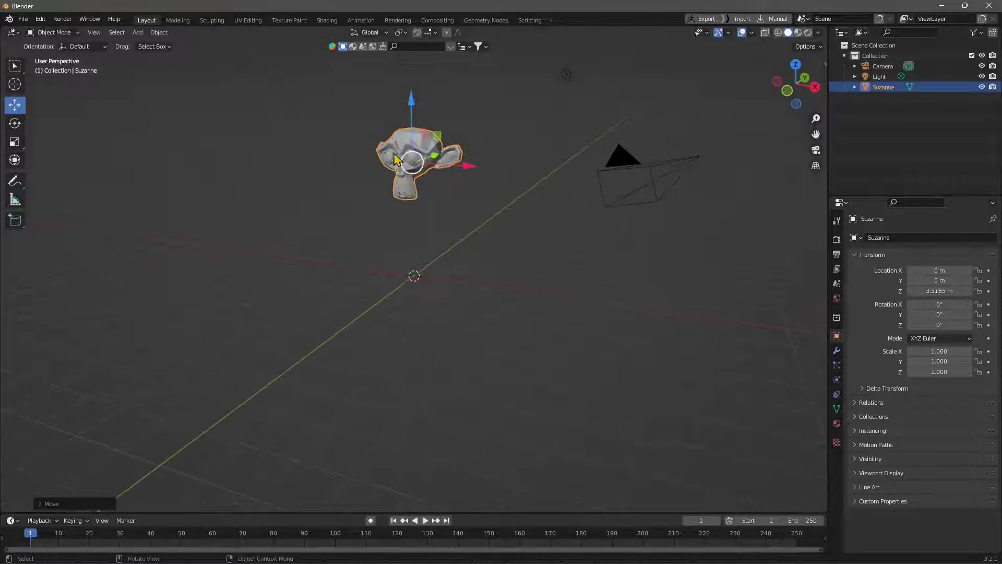
Step: Add a cube at the origin and lower the monkey head onto its top face, at a Z location of about 2 m
click(137, 34)
mouse_move(150, 45)
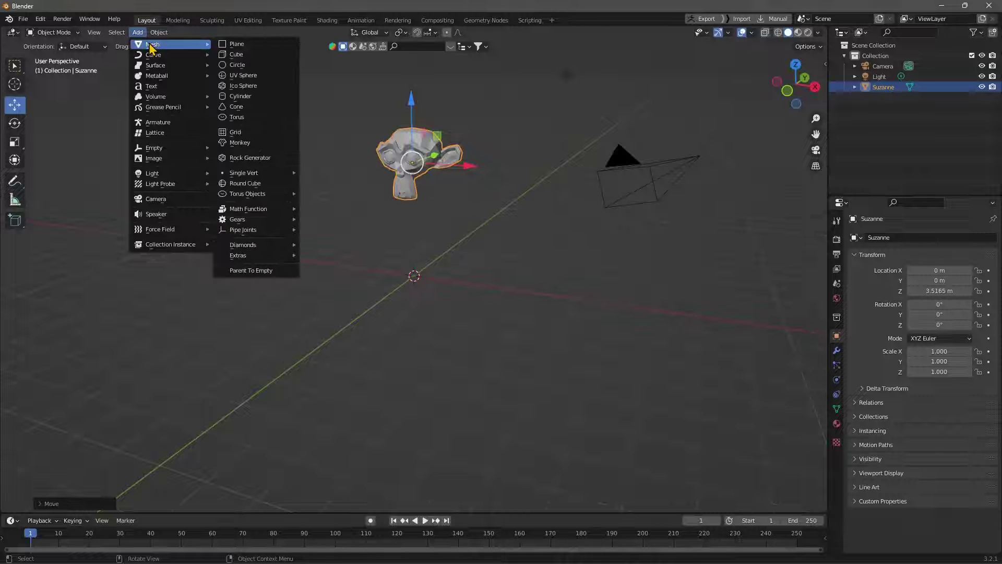
click(236, 55)
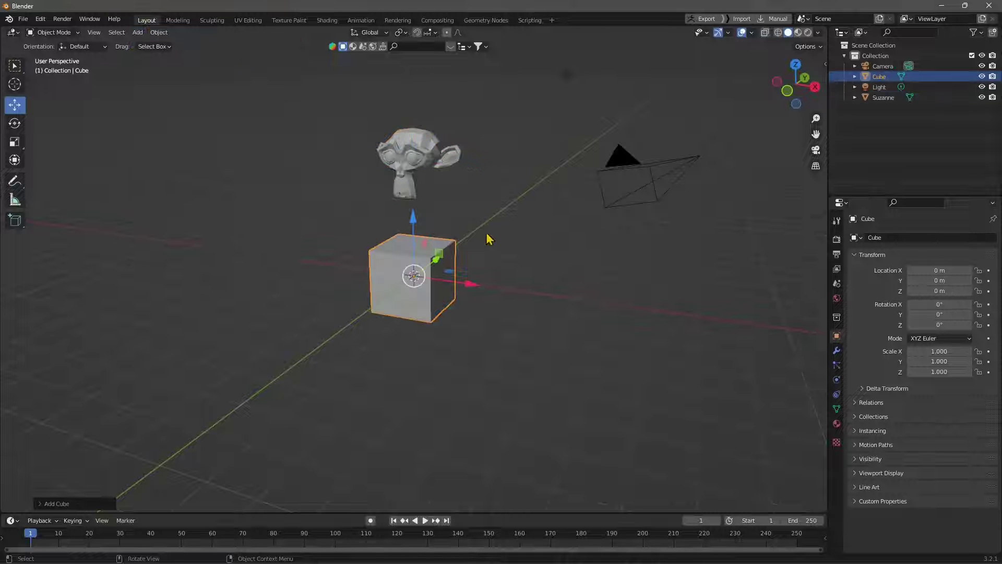
click(415, 166)
drag(411, 112, 414, 157)
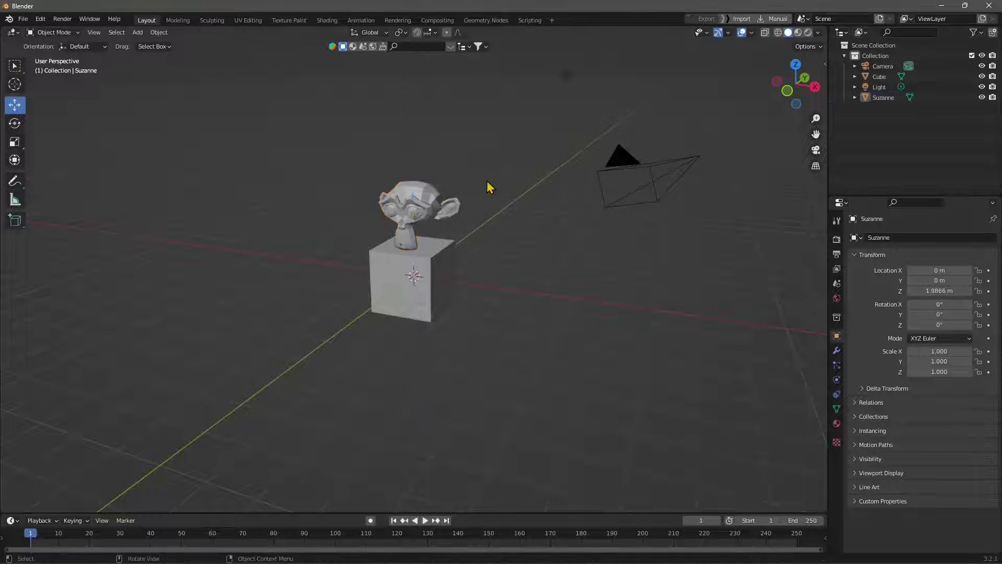
Step: Select both the monkey head and the cube and start an FBX export
click(411, 205)
shift+click(384, 266)
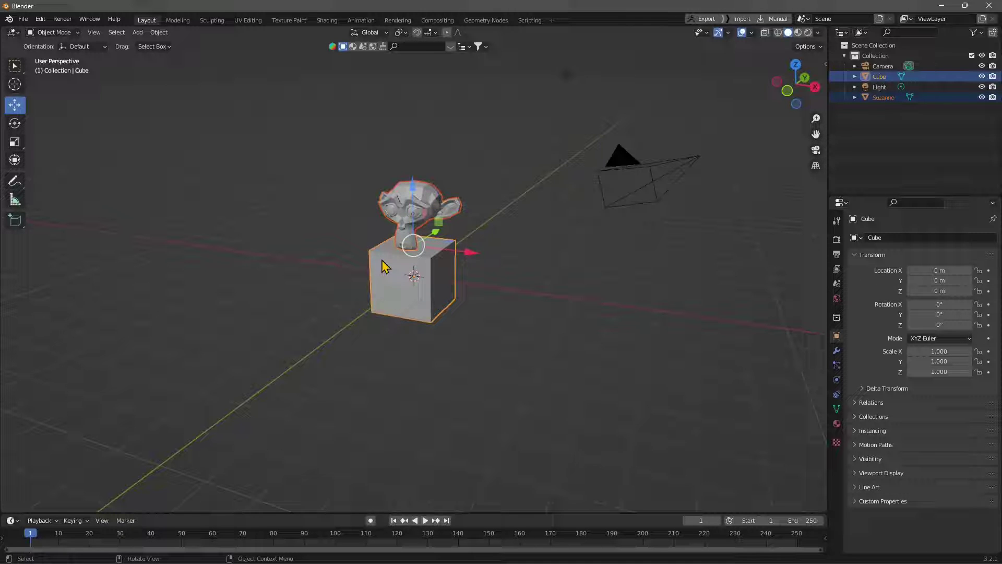
click(23, 19)
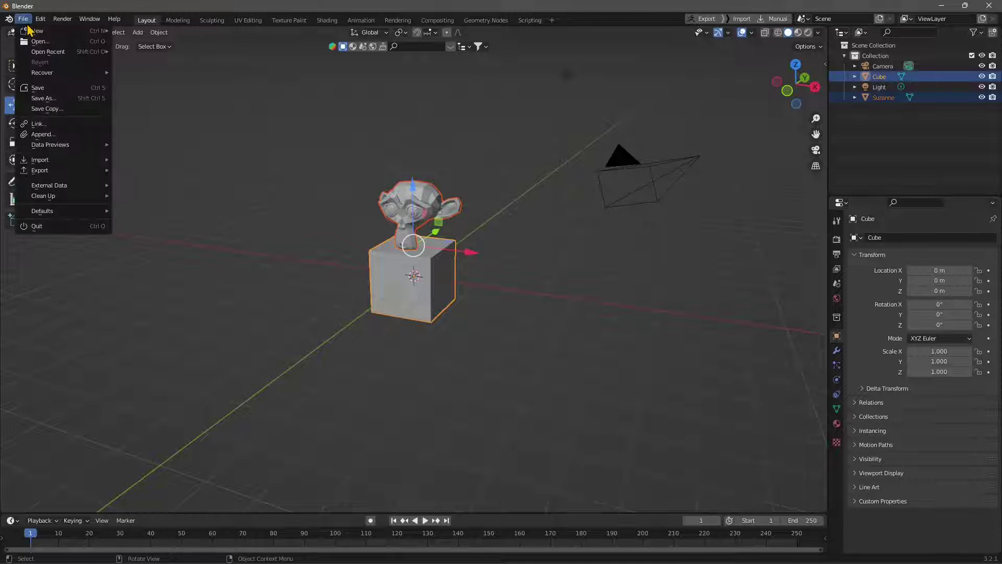
mouse_move(61, 171)
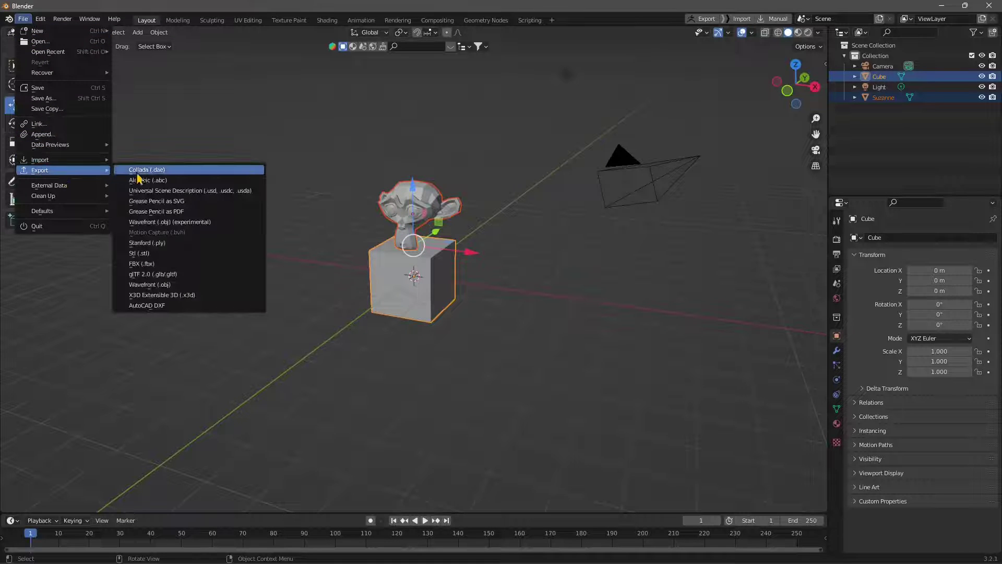
click(135, 264)
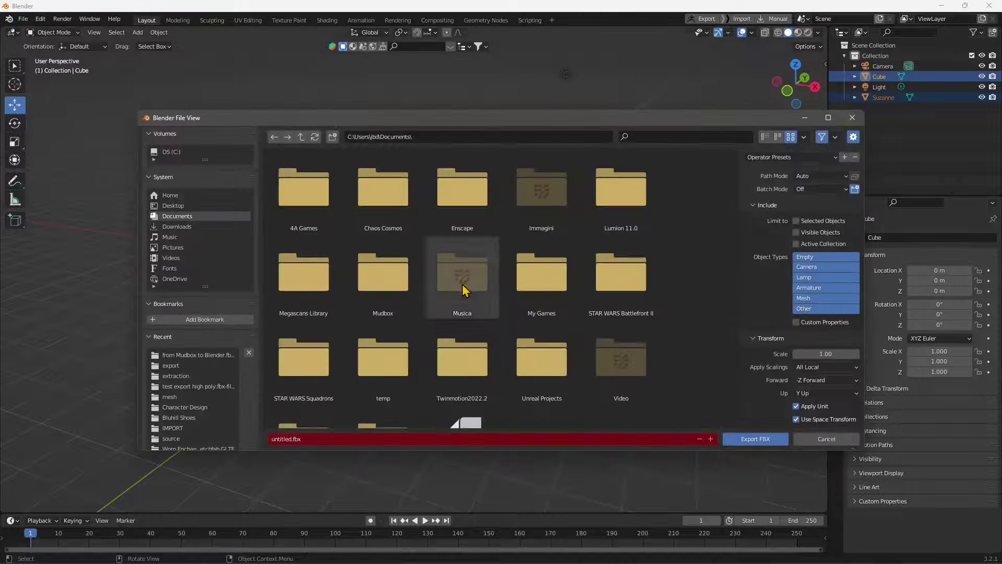
Step: Set the export destination to the folder C:\DATABASE\WORKS\MUDBOX\IMPORT
scroll(584, 329, down, 3)
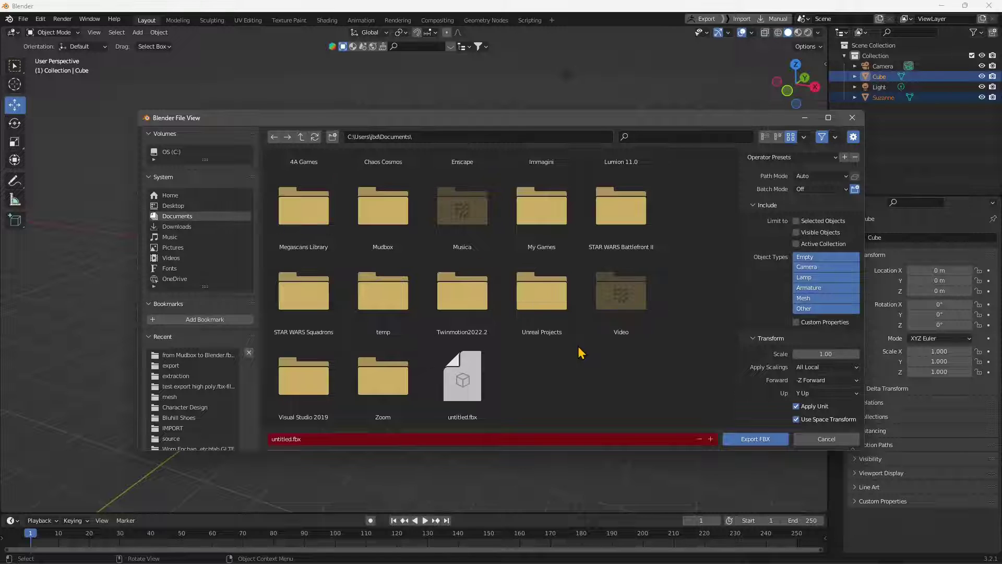
click(170, 367)
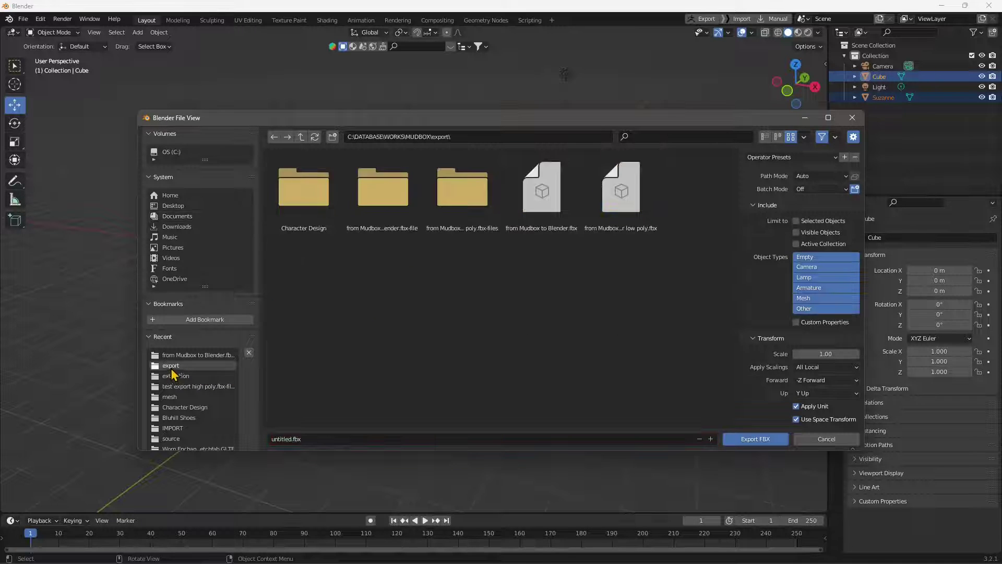
click(301, 137)
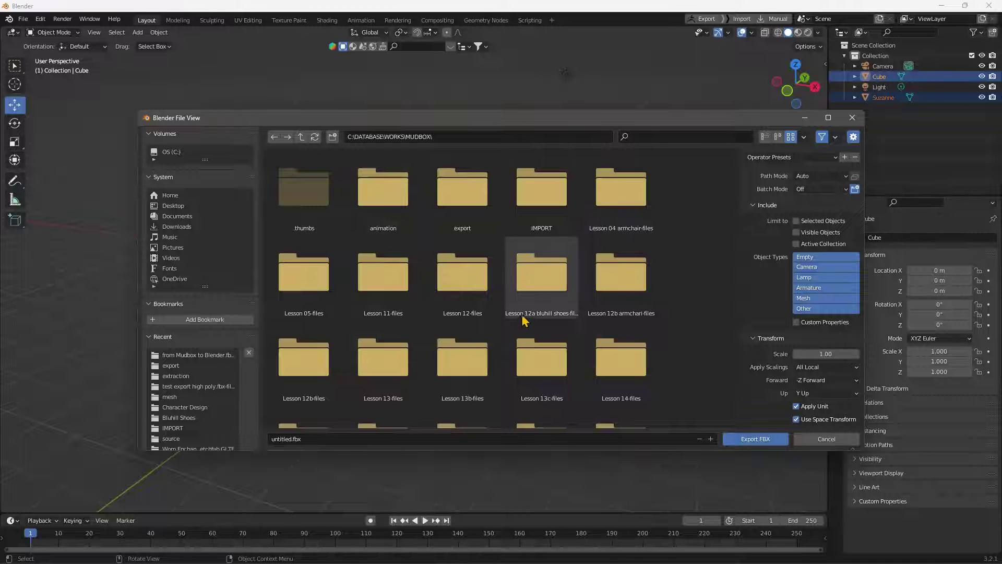
double_click(541, 189)
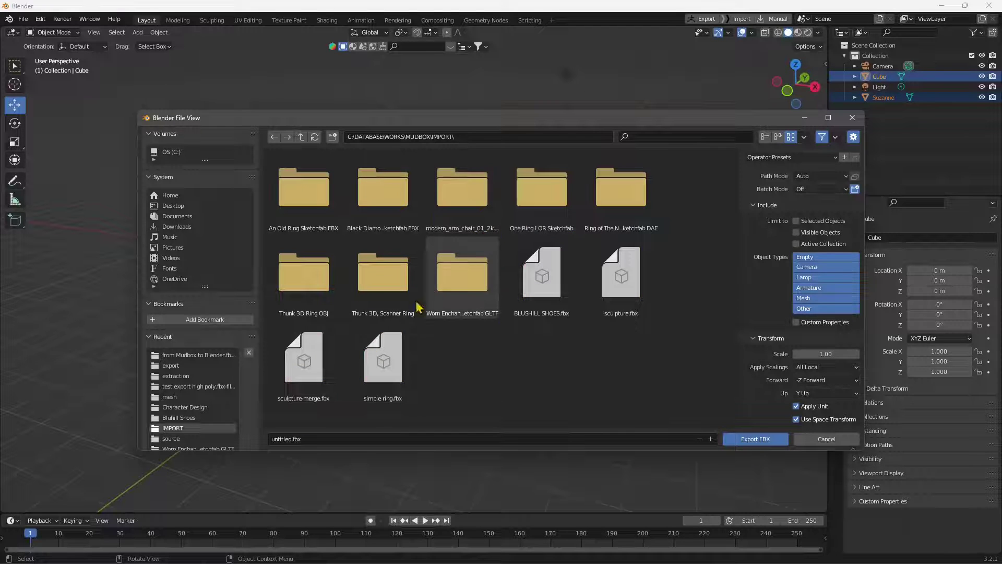
Step: Name the export file exportBlenderToMudbox.fbx and export it
click(278, 441)
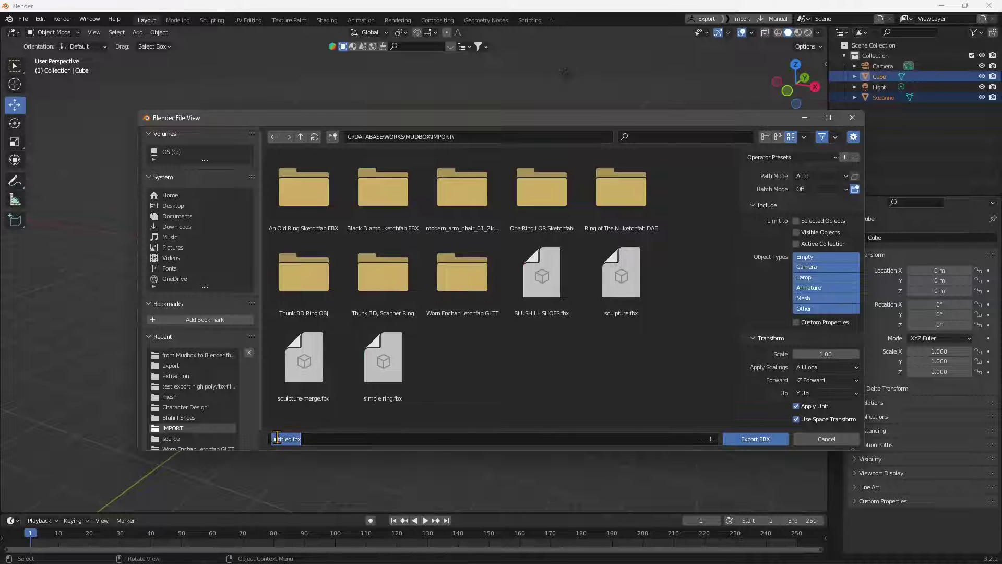
key(End)
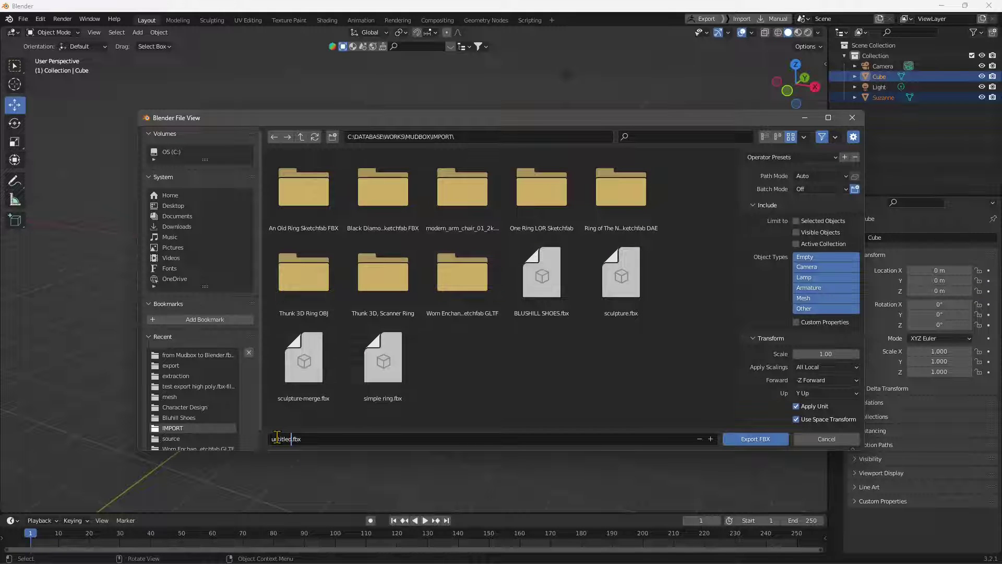
text(exportBlenderToMudbox)
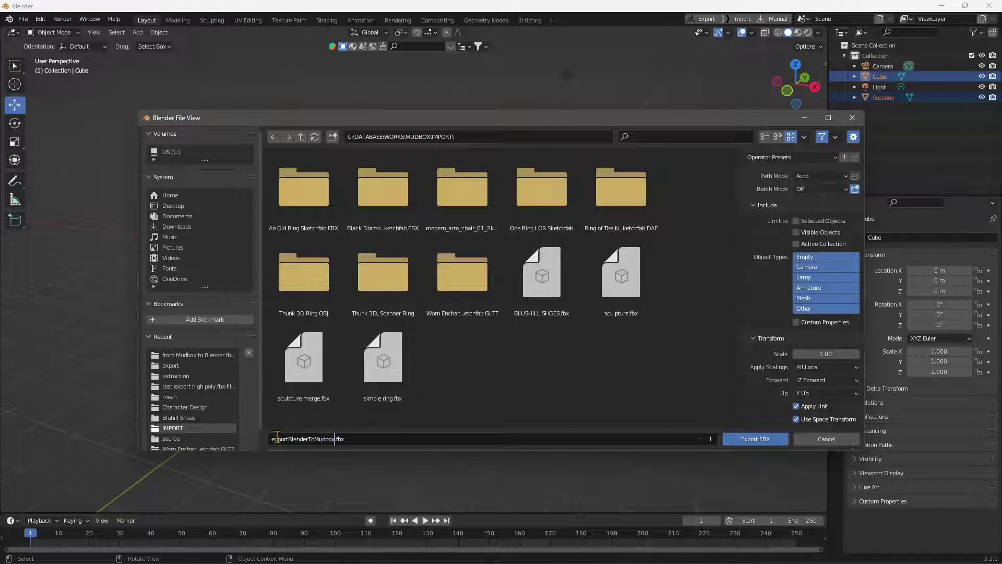
click(757, 440)
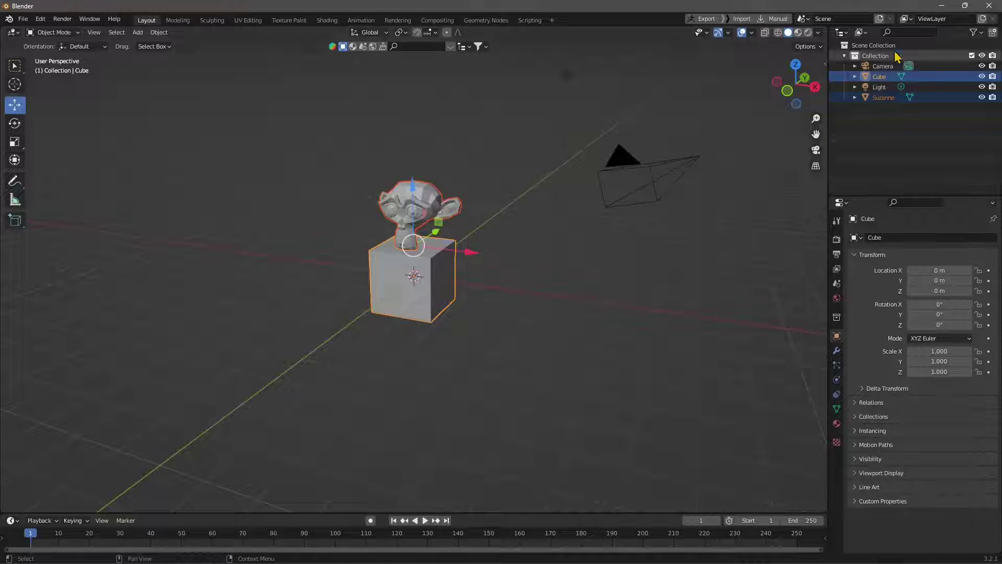
Step: Switch from Blender to Autodesk Mudbox, close its welcome window and maximize the program
click(942, 9)
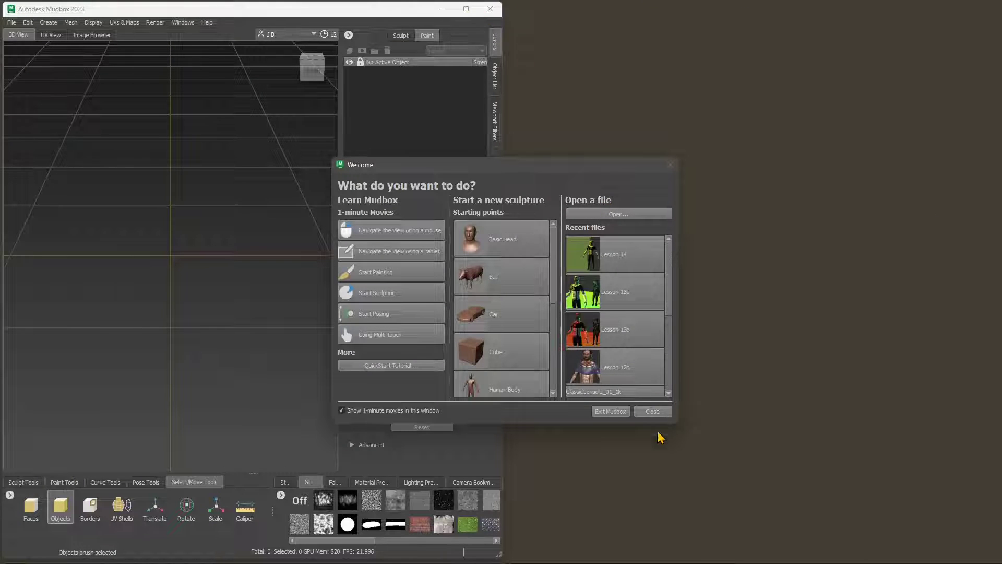
click(653, 412)
click(467, 9)
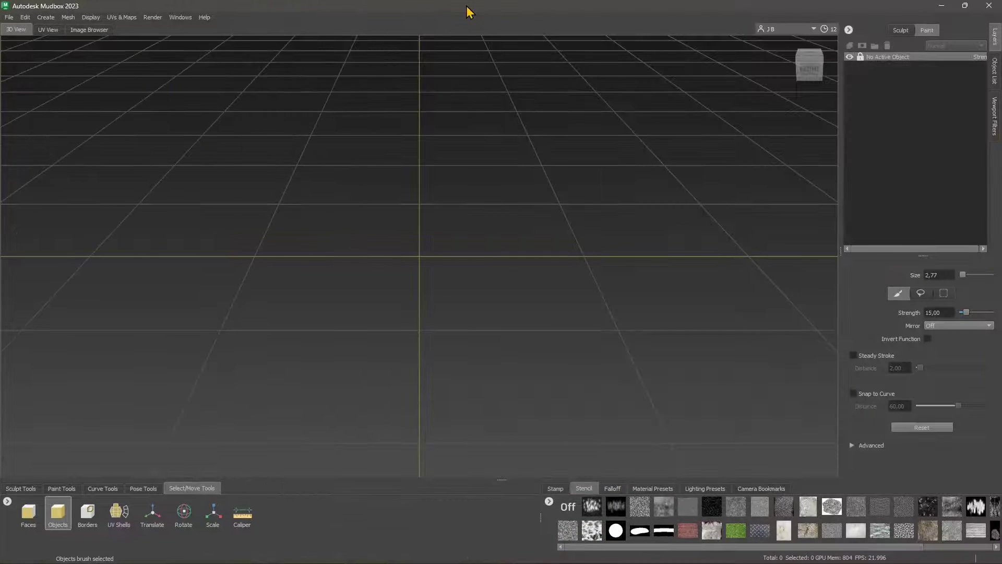
Step: Import the file exportBlenderToMudbox from the MUDBOX\IMPORT folder, keeping all meshes despite the detected problems
click(9, 18)
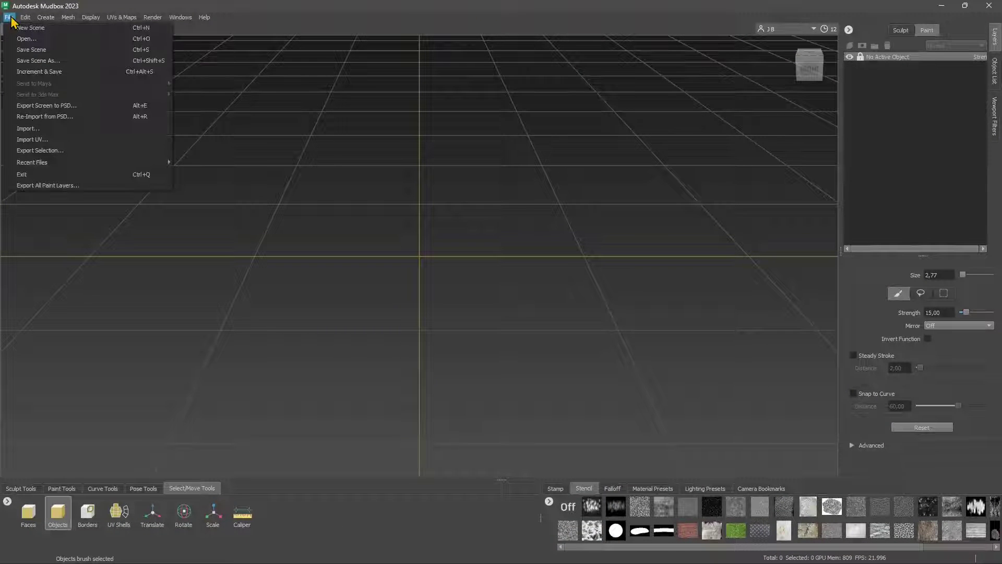
click(61, 129)
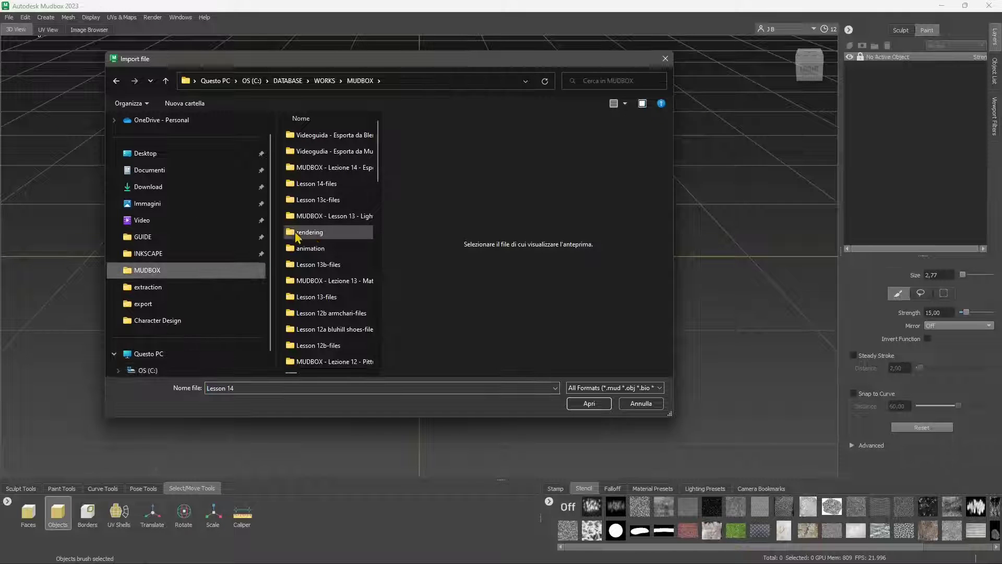
click(315, 235)
scroll(315, 237, up, 5)
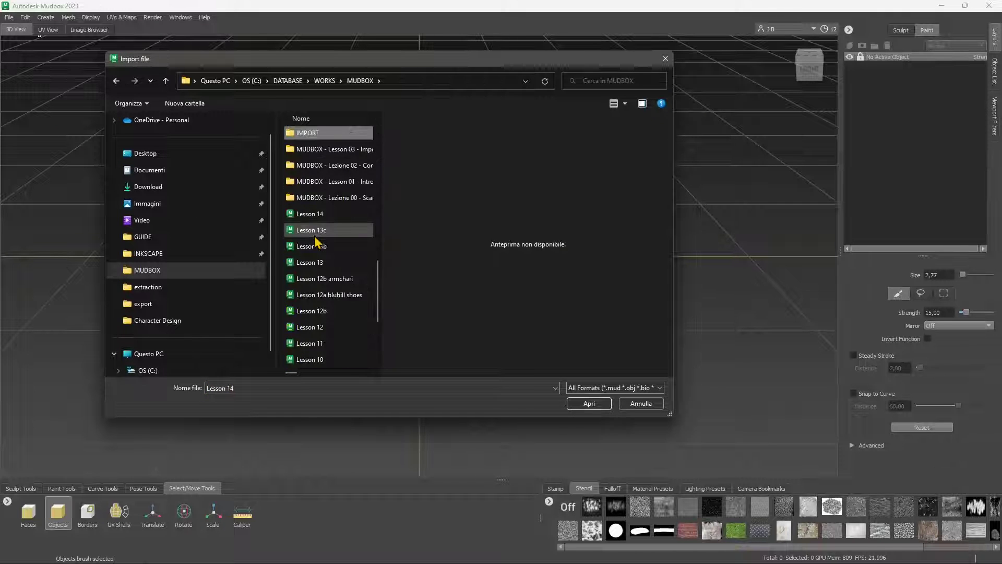
double_click(309, 135)
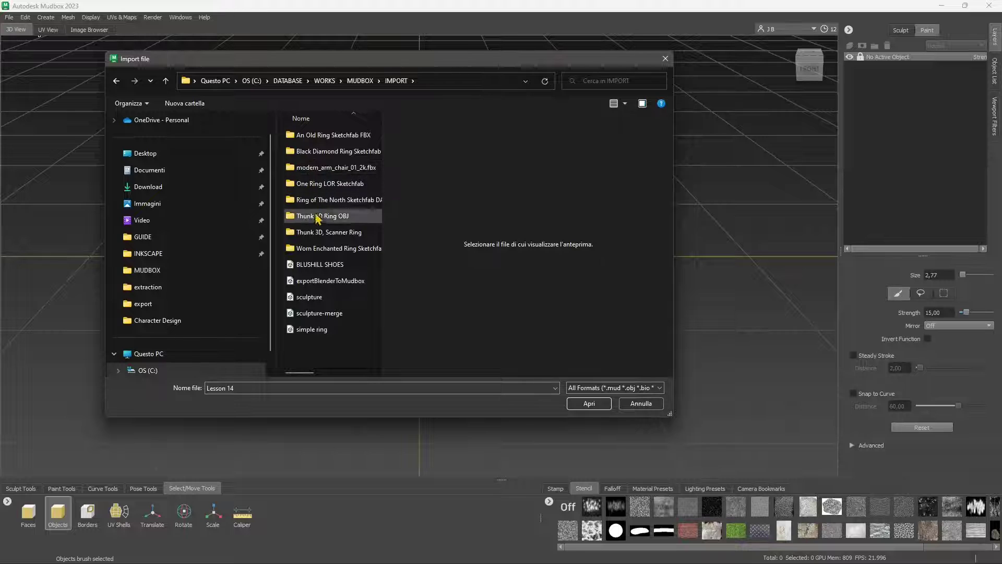
click(320, 284)
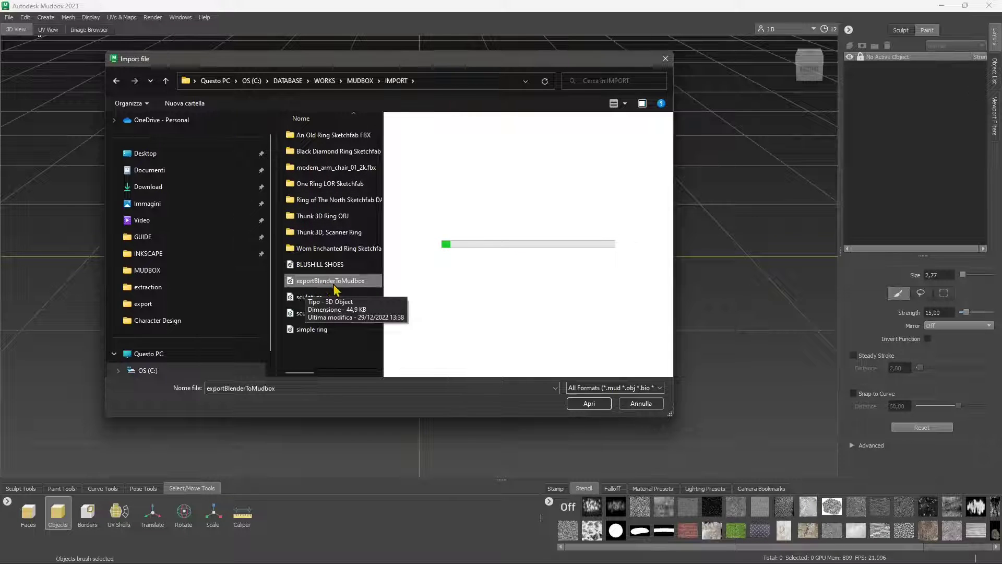
click(589, 403)
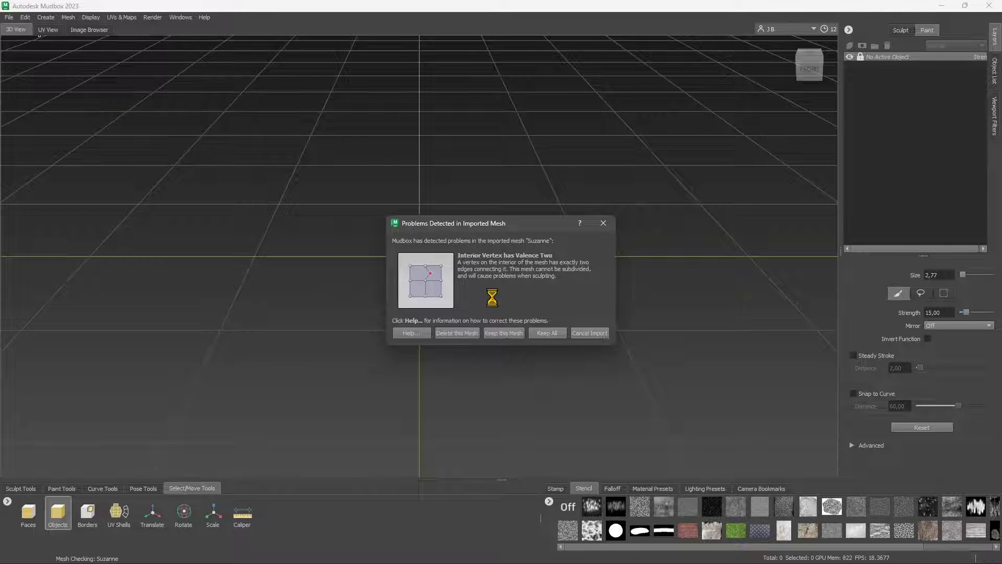
click(562, 335)
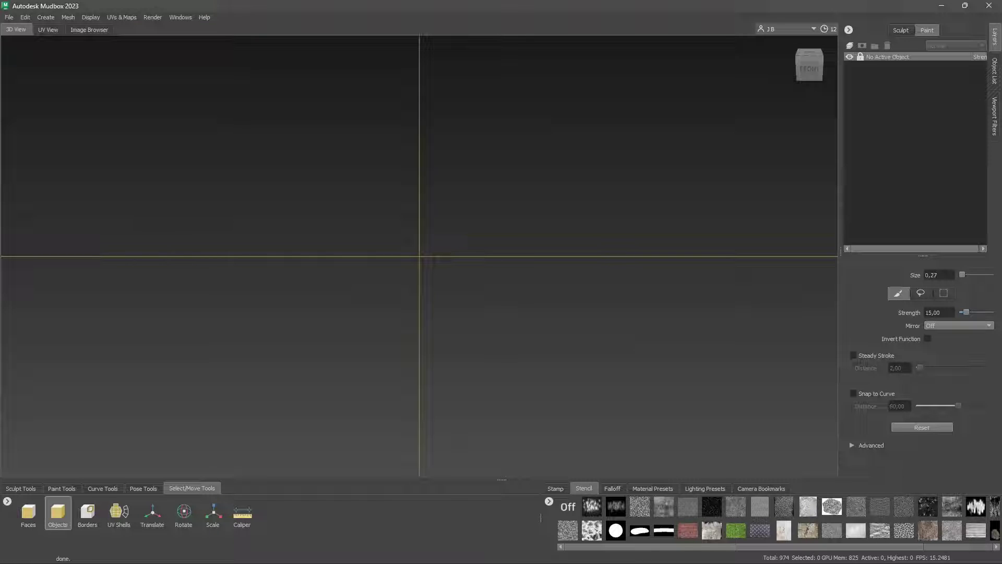
Step: Select Suzanne and Cube in the object list and frame the selection in the 3D view
click(990, 80)
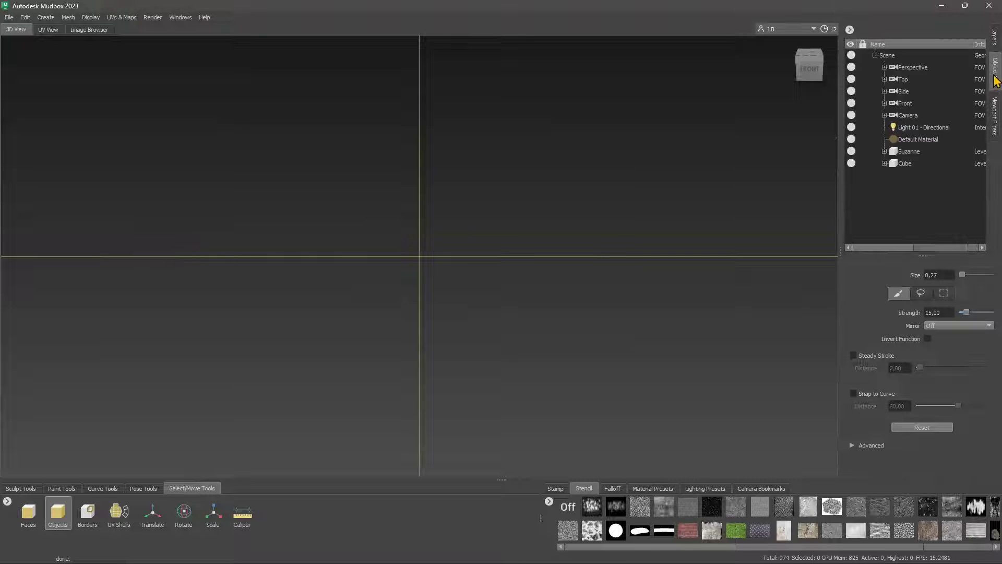
click(910, 152)
shift+click(907, 164)
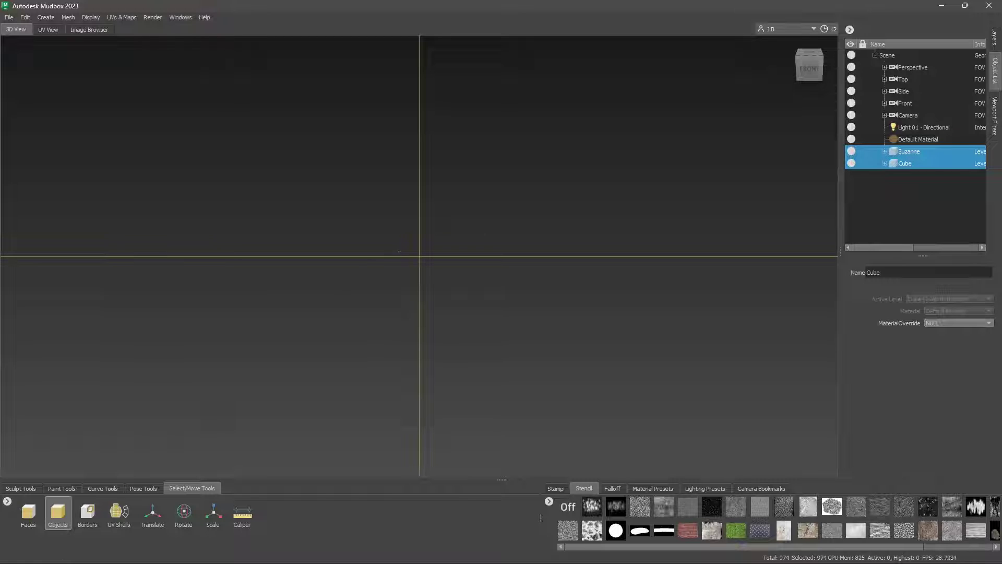
click(152, 19)
mouse_move(91, 18)
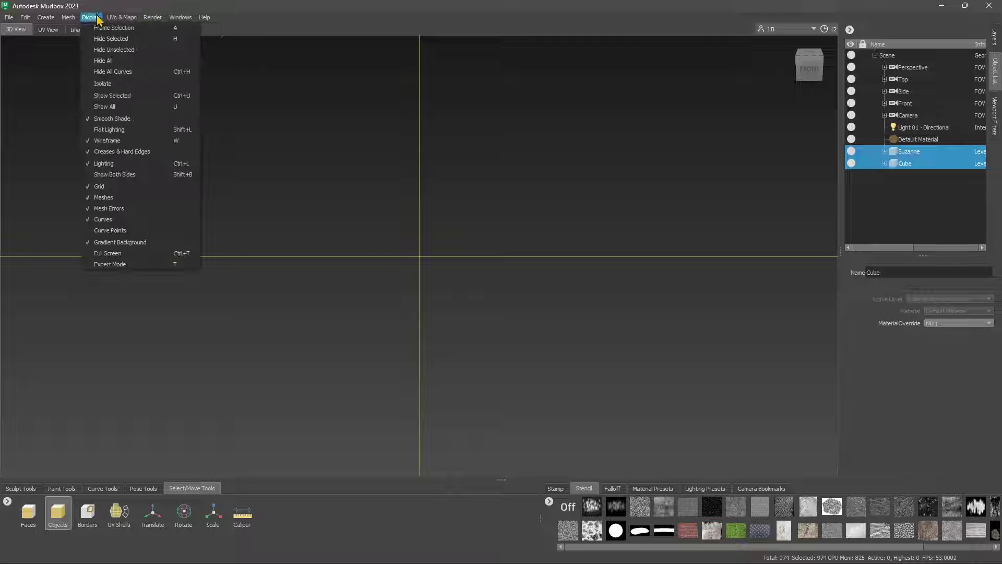
click(96, 34)
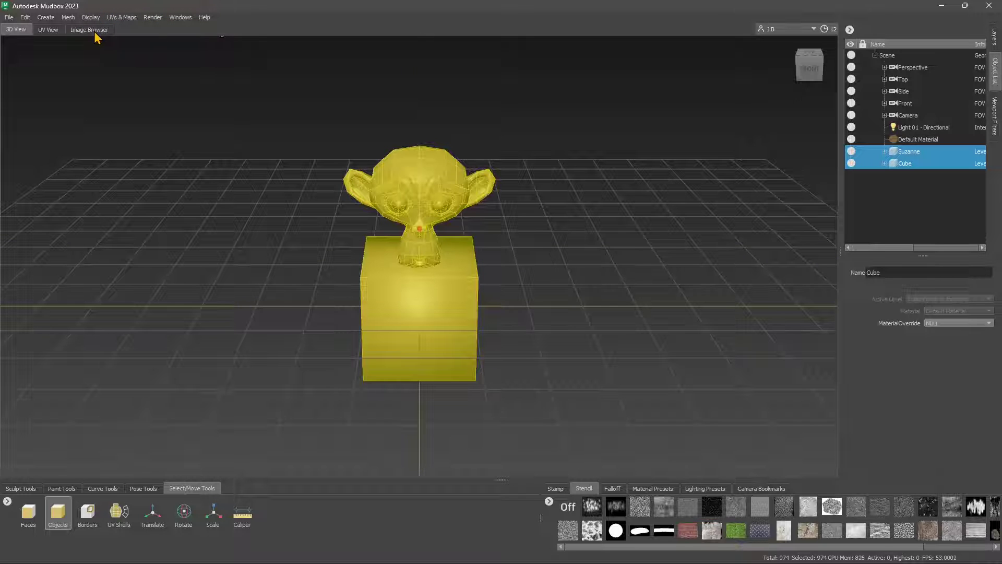
alt+drag(402, 202, 376, 208)
Step: Check the imported Suzanne and Cube as separate objects by selecting each in turn, ending with Suzanne selected
click(908, 151)
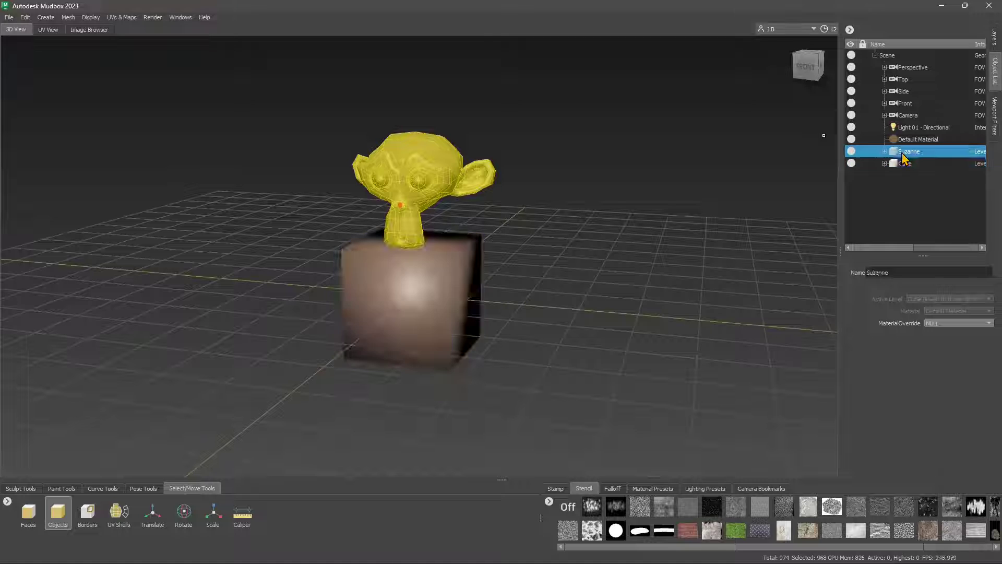
click(908, 164)
click(908, 153)
click(906, 162)
click(909, 153)
alt+right_drag(402, 164, 421, 147)
alt+middle_drag(420, 147, 426, 215)
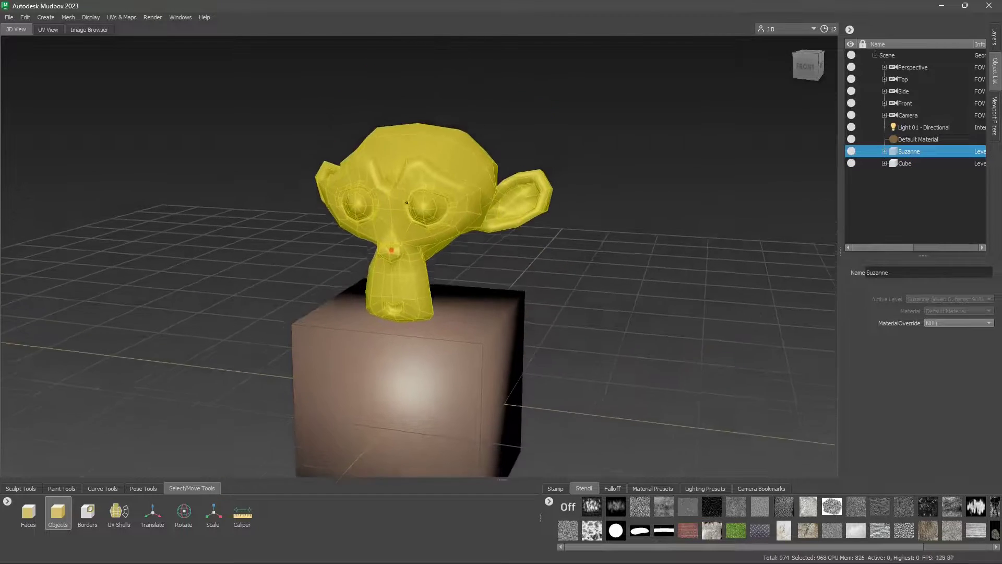
Step: Add two new subdivision levels to Suzanne, reaching level 3, and clear the selection
alt+drag(426, 215, 397, 211)
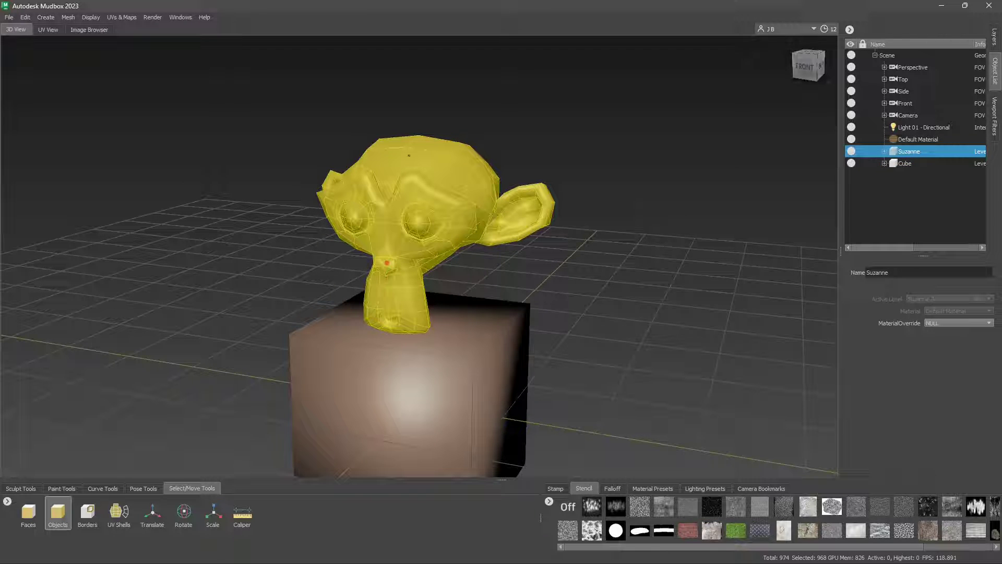
click(91, 18)
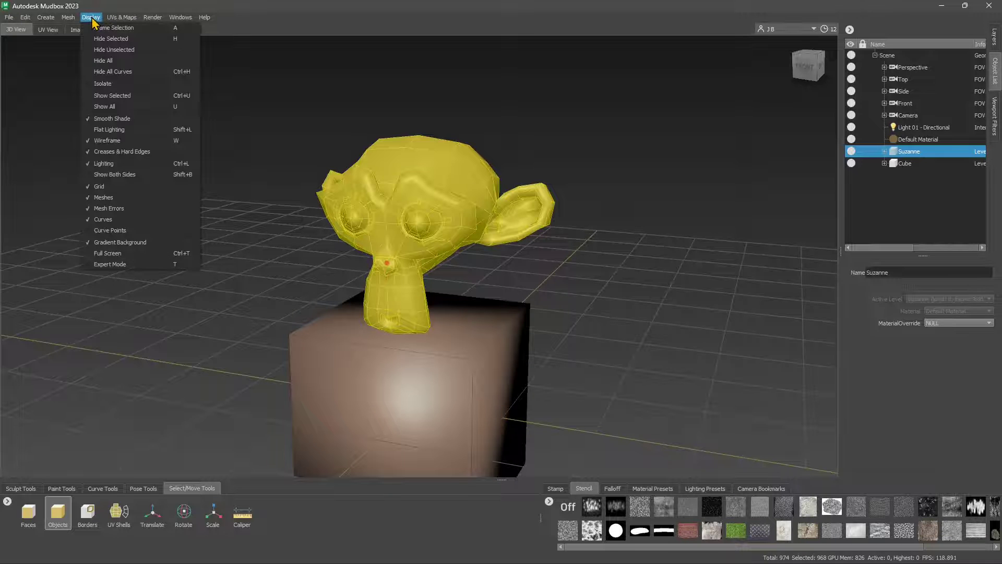
mouse_move(75, 22)
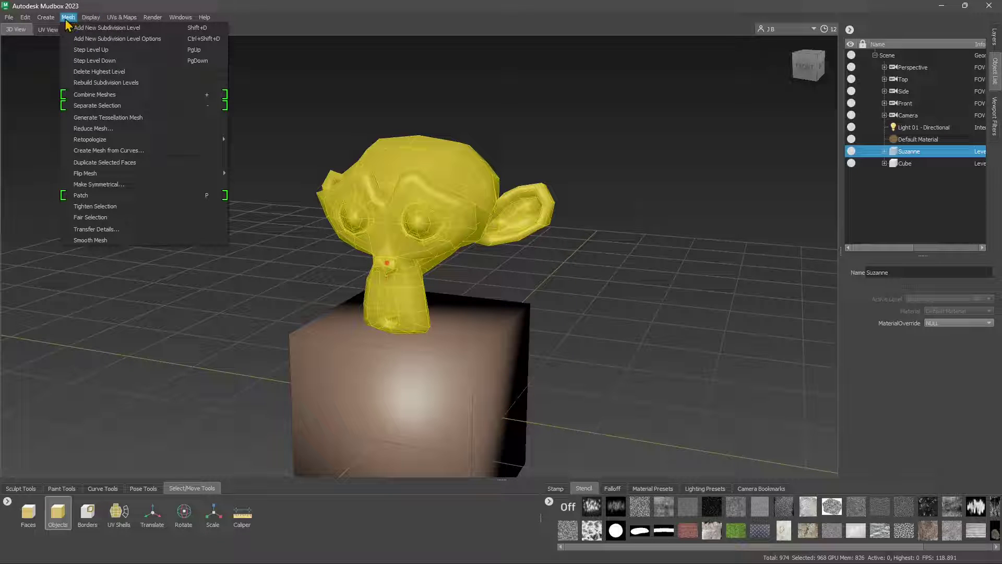
click(204, 29)
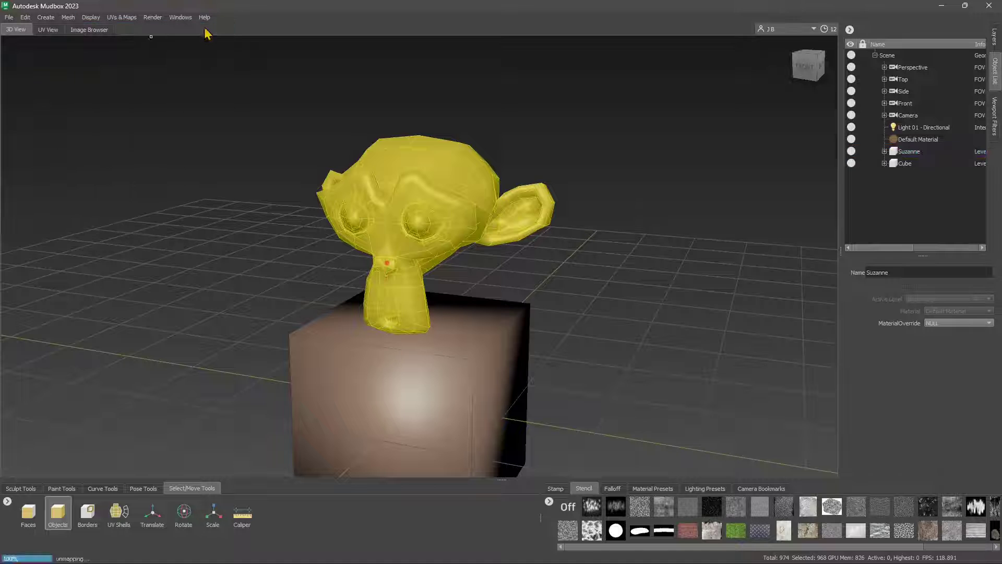
key(shift+d)
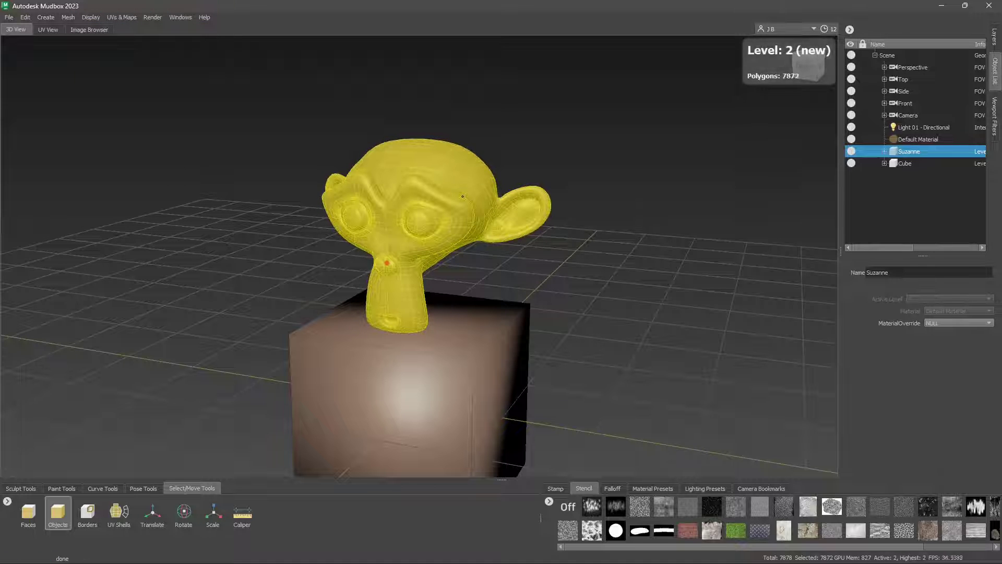
key(shift+d)
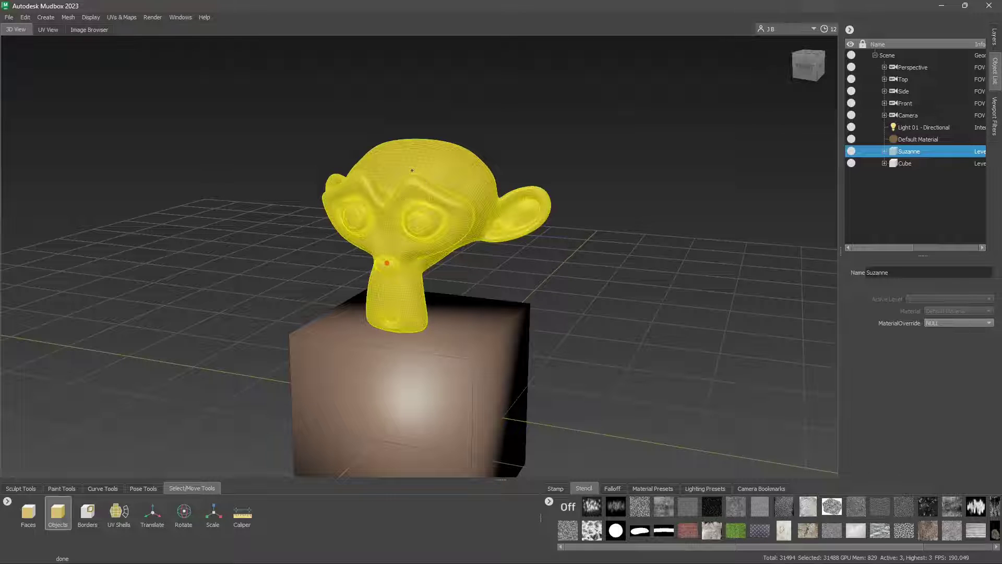
right_drag(412, 170, 366, 175)
mouse_move(354, 269)
alt+mouse_down()
mouse_move(313, 271)
mouse_move(345, 269)
alt+mouse_up()
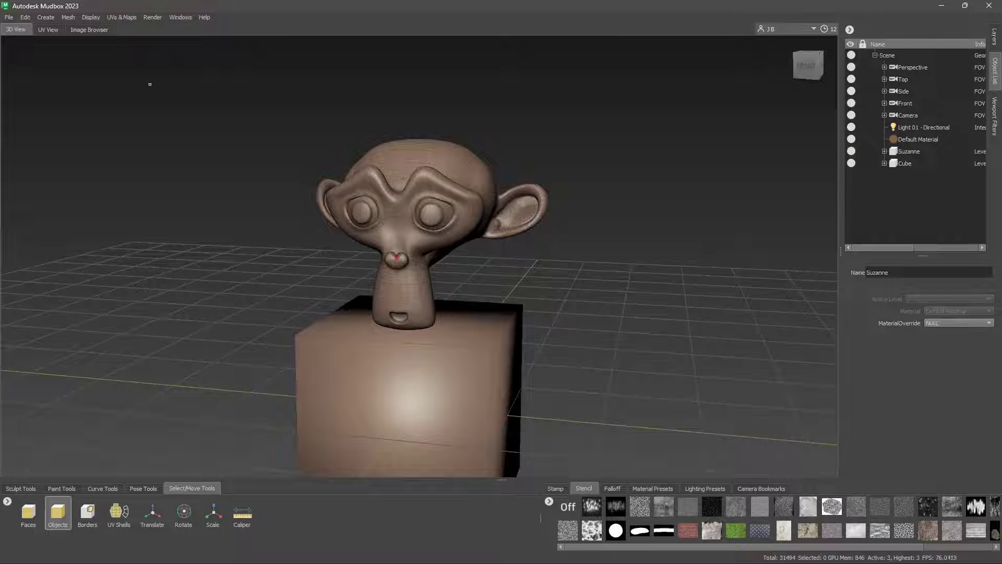
Step: Turn off the Wireframe and Mesh Errors display in the 3D view
click(91, 17)
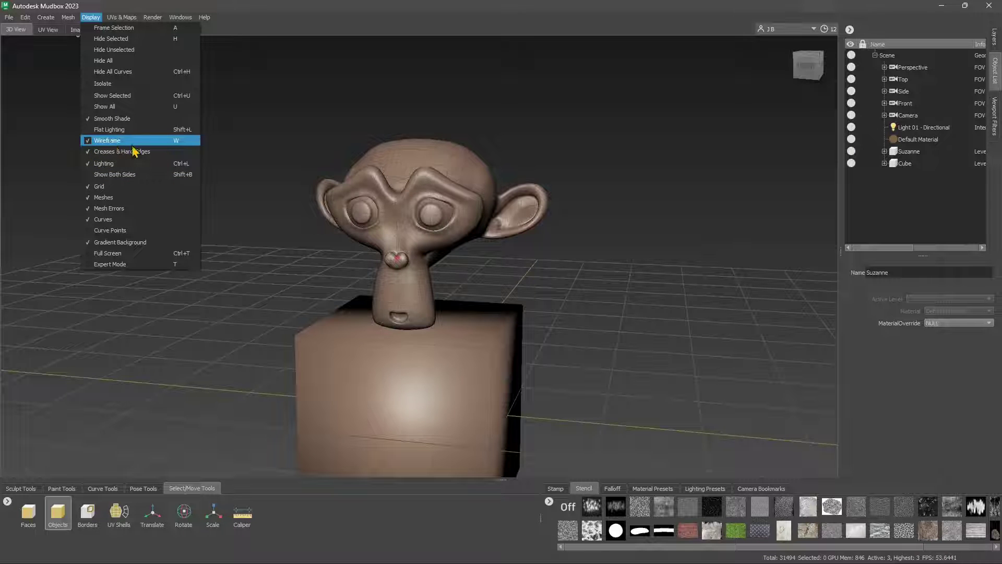
alt+drag(459, 253, 443, 275)
alt+middle_drag(443, 275, 456, 230)
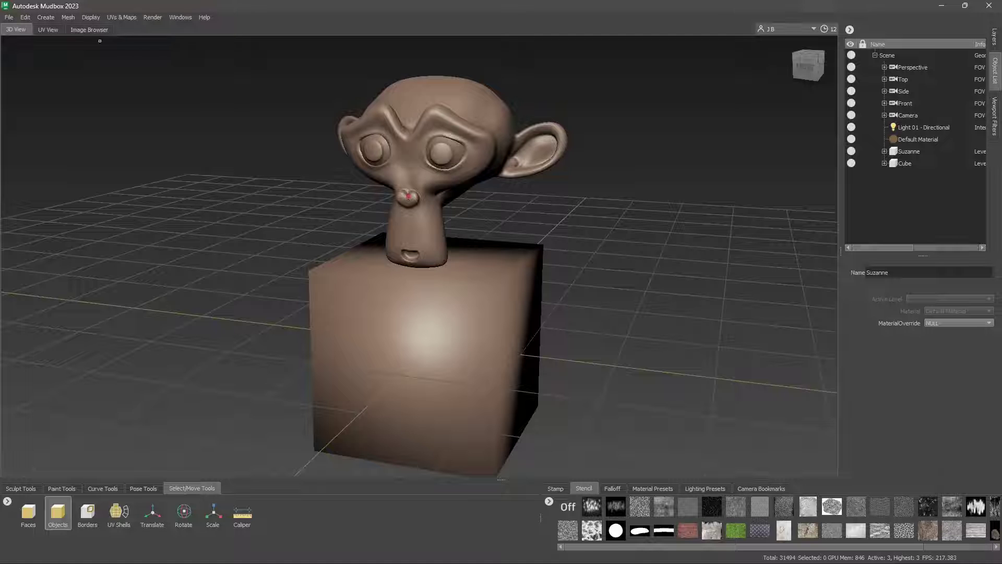
click(88, 19)
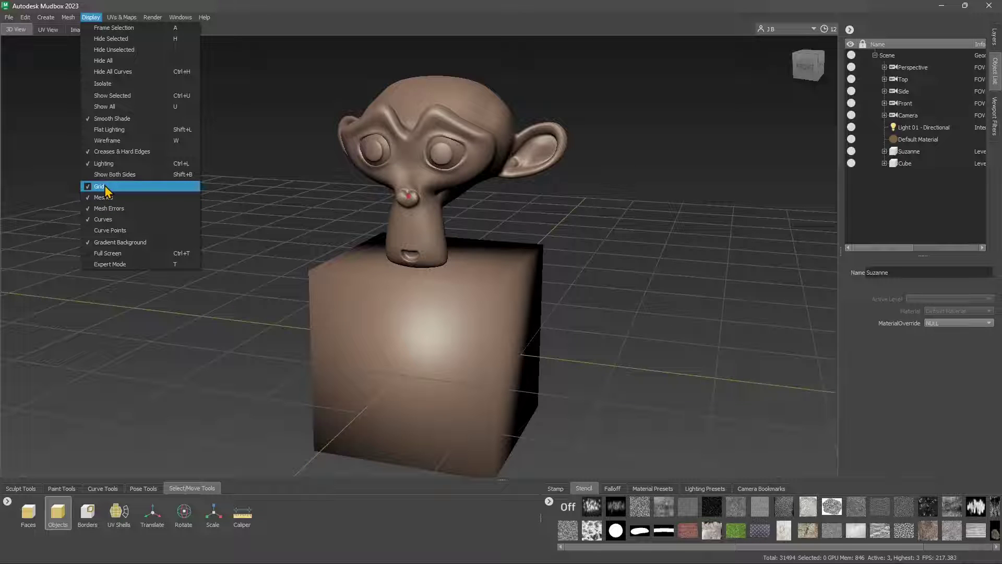
click(89, 210)
alt+middle_drag(451, 194, 443, 234)
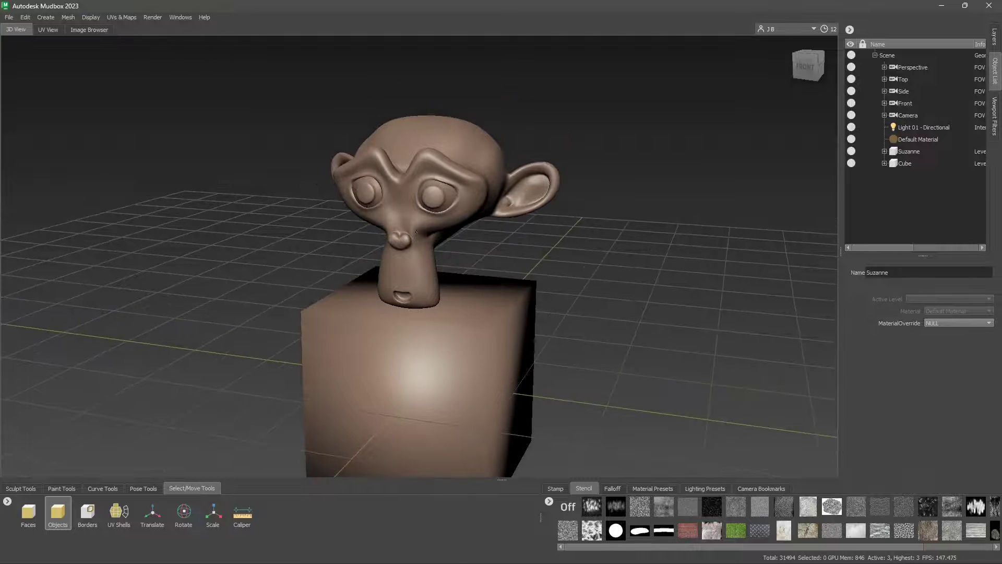
alt+drag(444, 234, 400, 233)
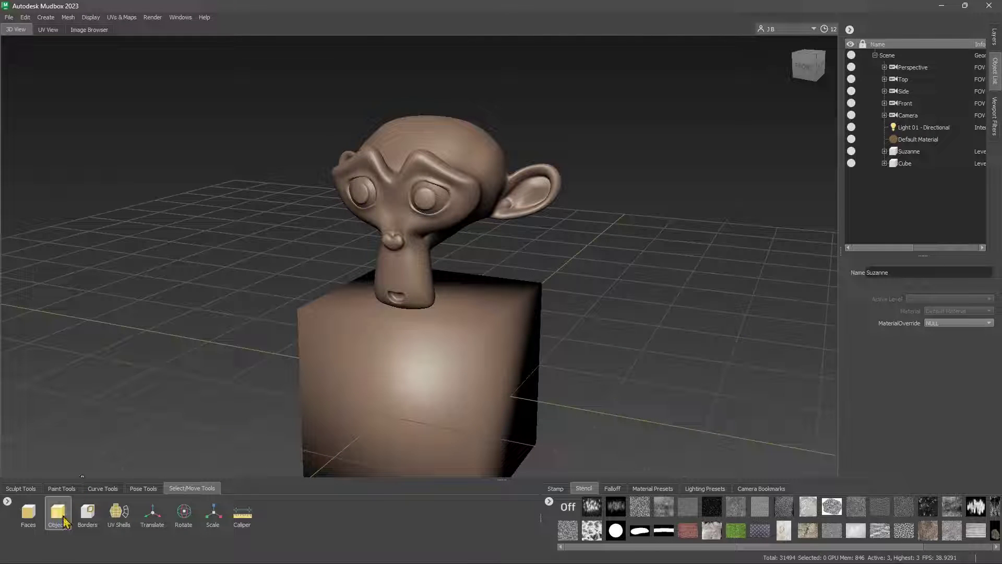
Step: Activate the Sculpt brush with size 22,90 and strength 100,00
click(24, 488)
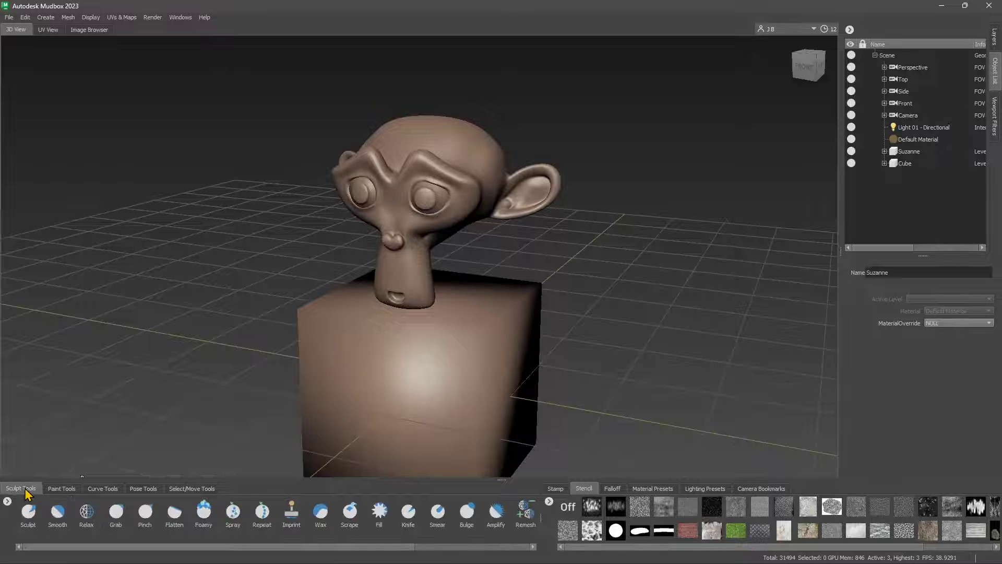
click(33, 526)
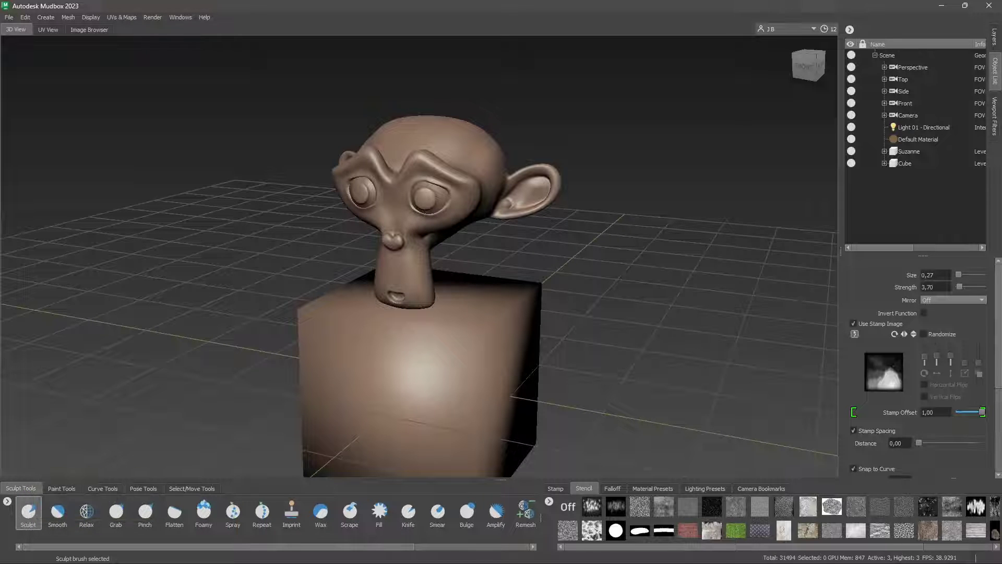
drag(960, 288, 962, 275)
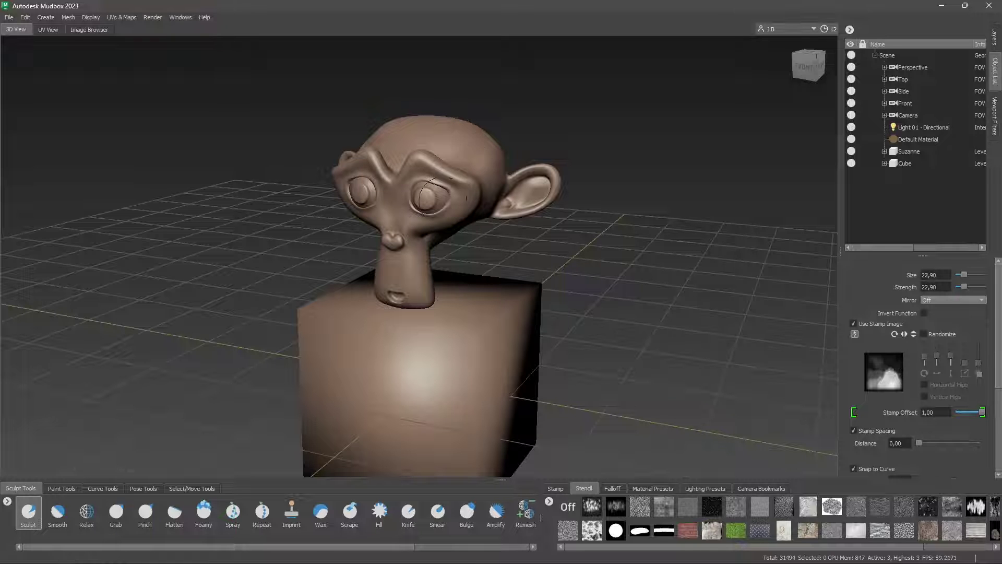
alt+drag(470, 157, 428, 186)
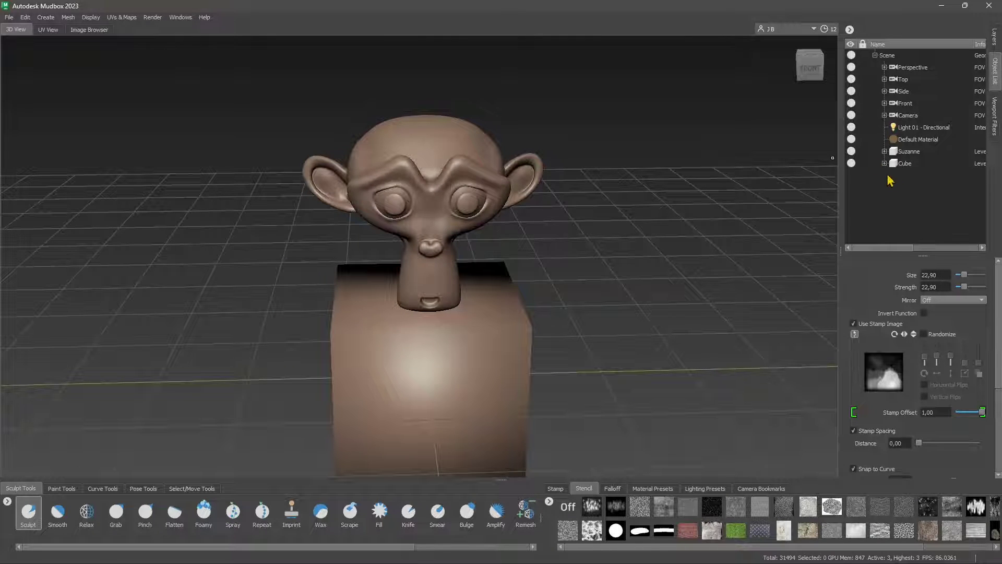
alt+drag(442, 300, 415, 189)
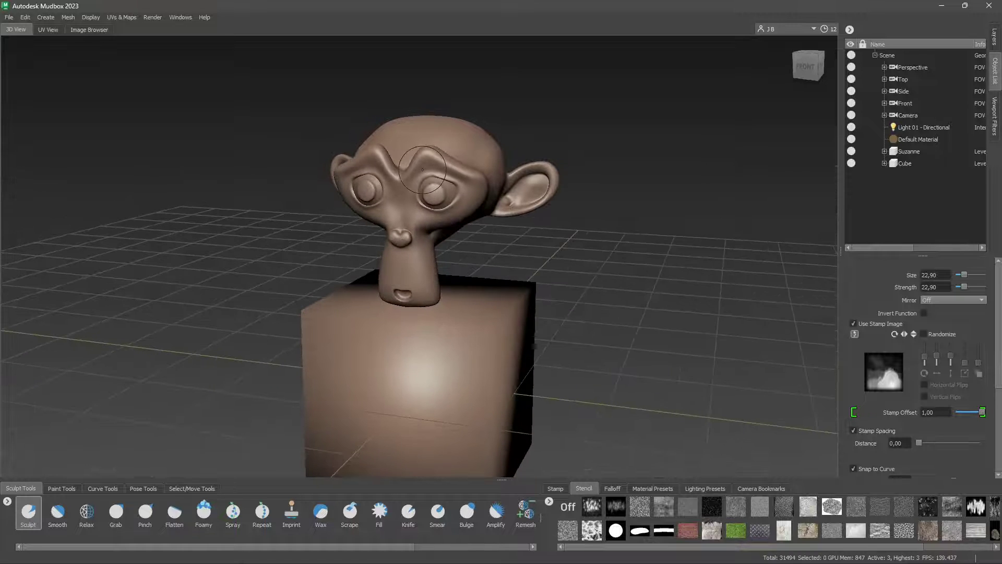
drag(964, 287, 985, 291)
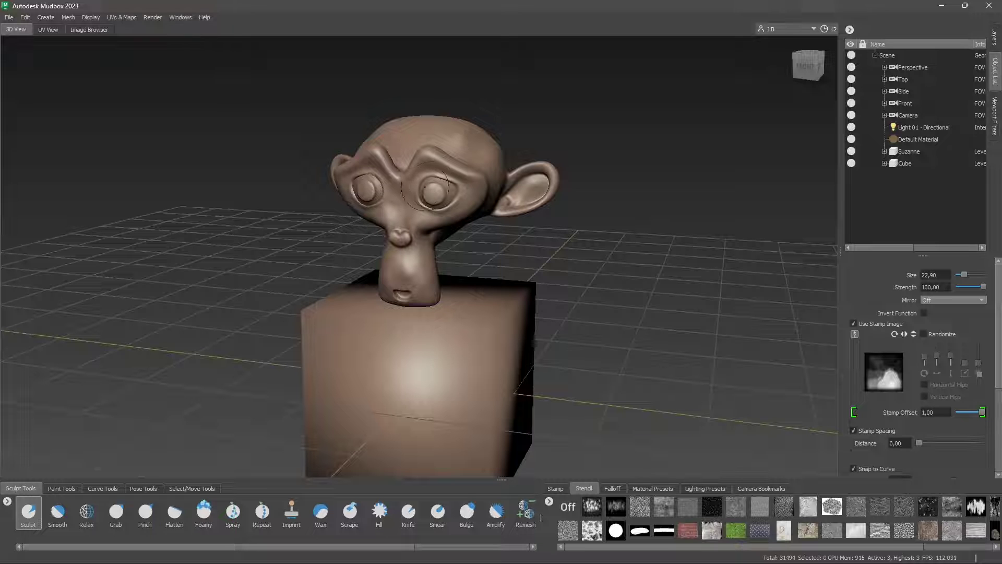
Step: Reduce the Sculpt brush size to 5,08 and sculpt a raised moustache above Suzanne's mouth
key(b)
mouse_move(409, 200)
mouse_down()
mouse_move(410, 269)
mouse_move(394, 271)
mouse_move(394, 258)
mouse_move(420, 305)
mouse_move(402, 282)
mouse_move(385, 284)
mouse_up()
scroll(411, 271, up, 3)
scroll(408, 275, up, 2)
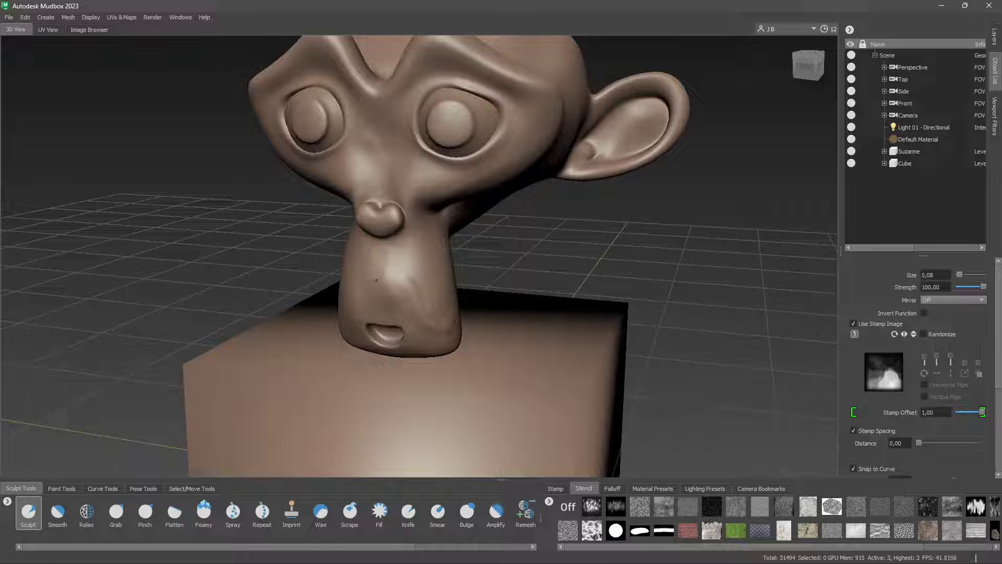
mouse_move(349, 324)
mouse_down()
mouse_move(377, 289)
mouse_move(423, 323)
mouse_move(446, 324)
mouse_move(398, 289)
mouse_up()
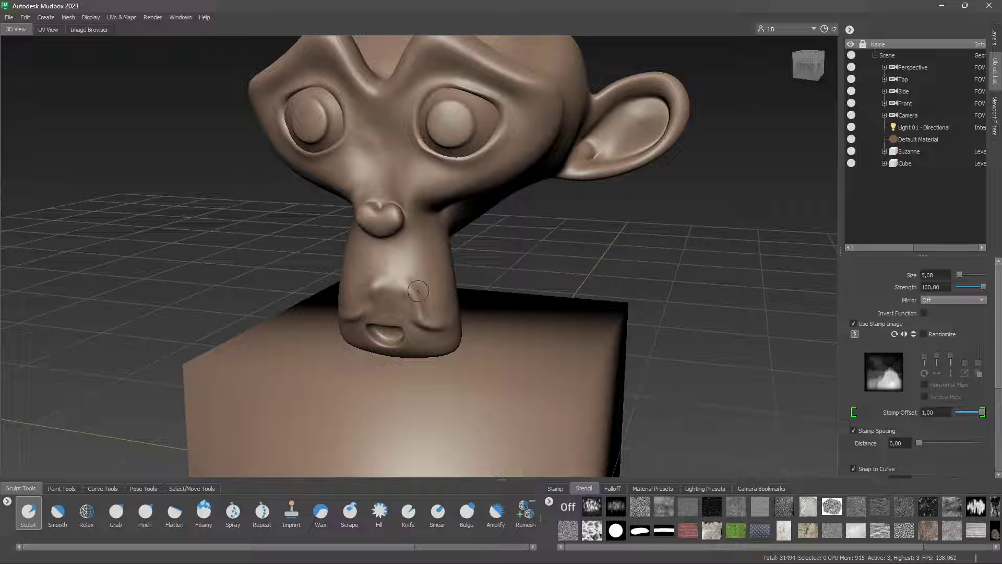
drag(418, 291, 415, 307)
scroll(360, 323, down, 3)
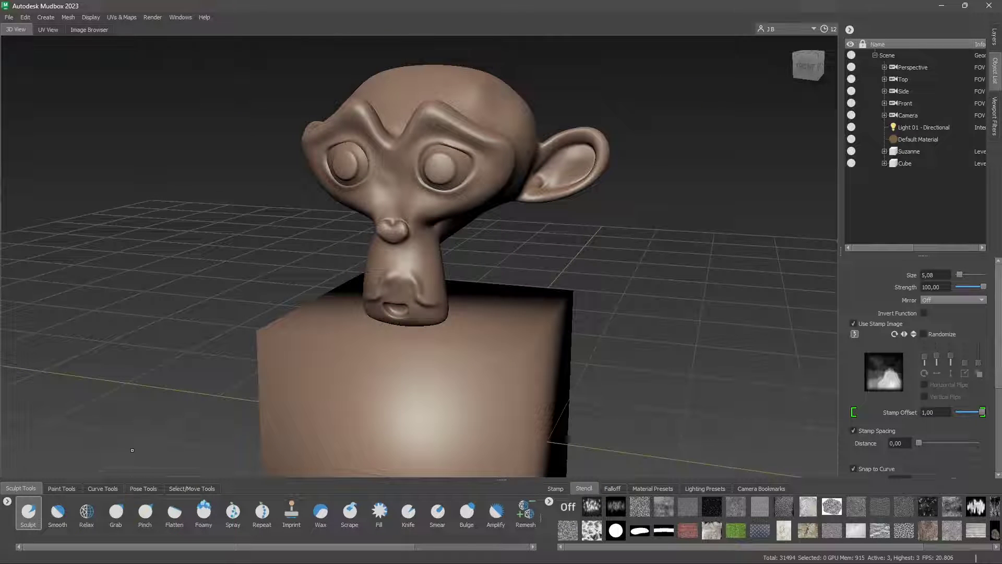
Step: Choose the Paint Brush and create Paint Layer 1 on Suzanne with size 1024, PNG [8 bit, RGBA] format and Diffuse channel
click(62, 488)
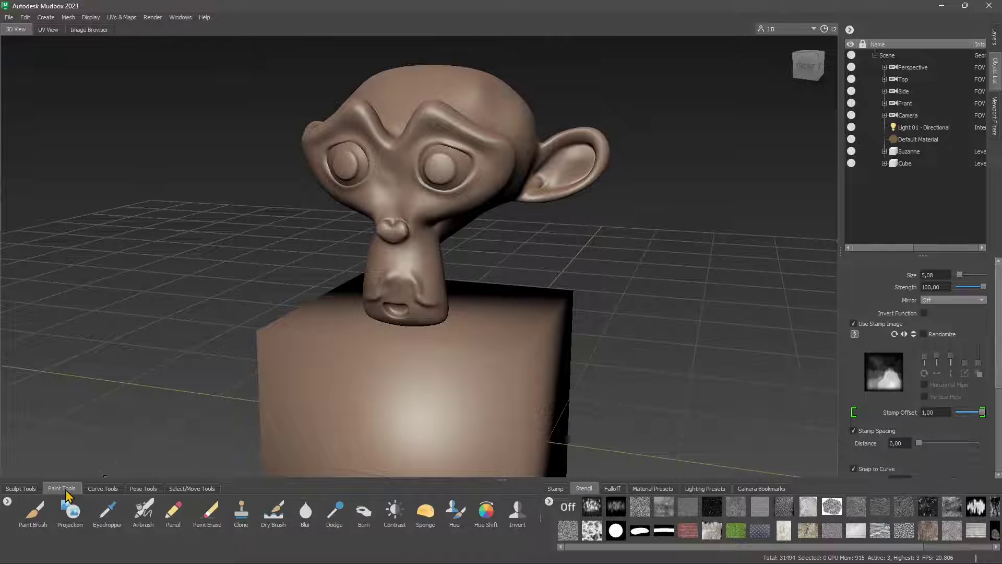
click(38, 516)
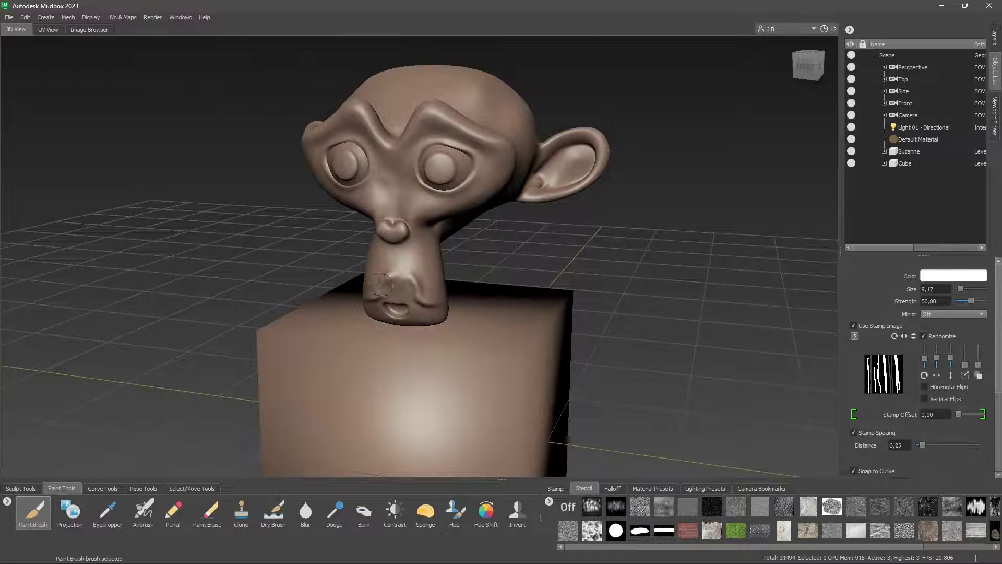
click(402, 279)
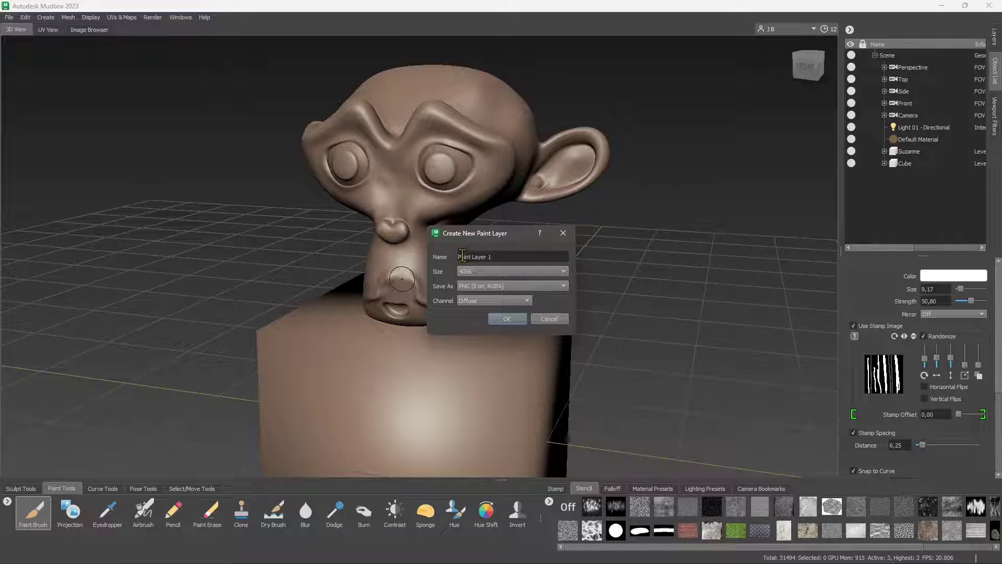
mouse_move(458, 256)
mouse_down()
mouse_move(500, 257)
mouse_move(473, 257)
mouse_up()
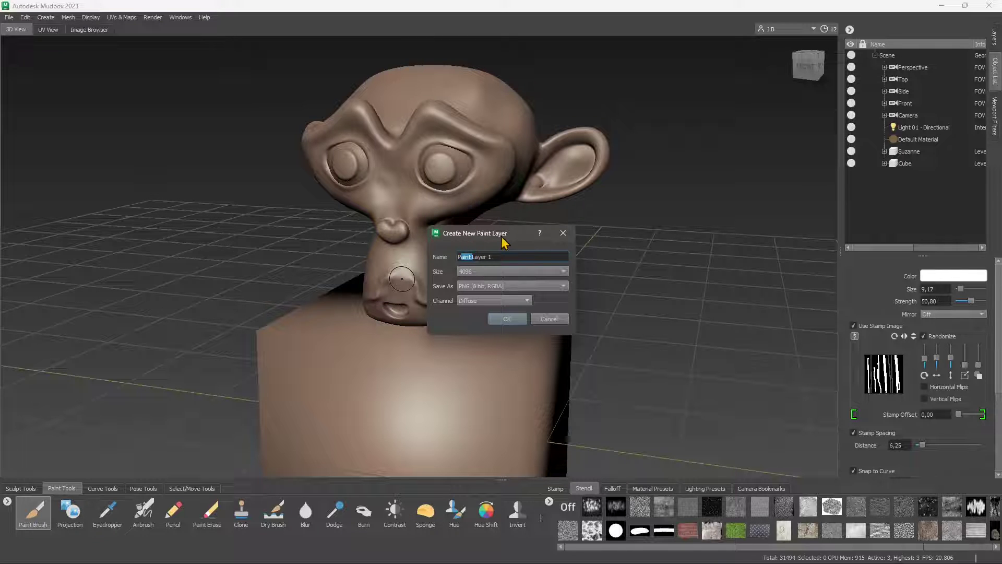
click(495, 256)
click(474, 275)
click(474, 250)
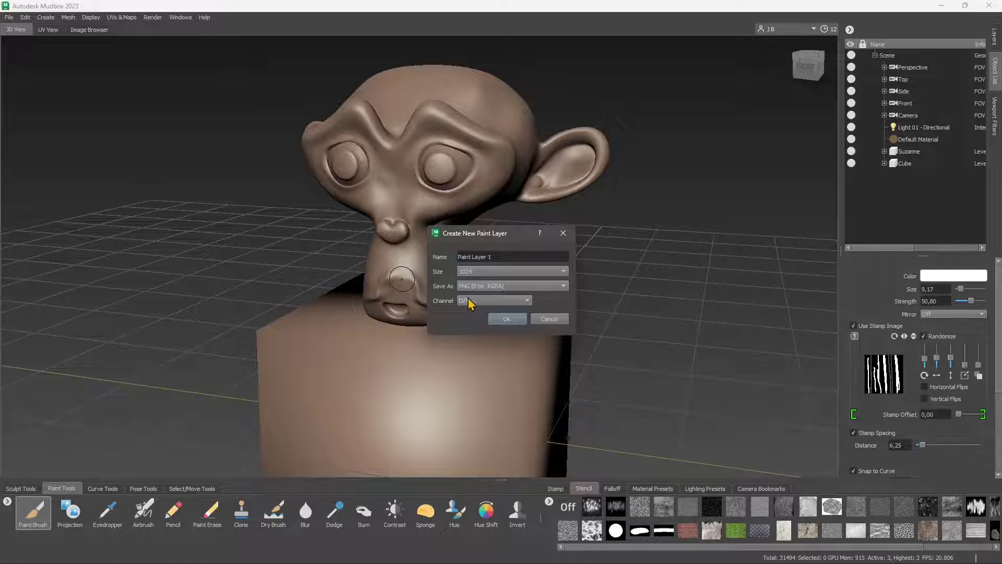
click(507, 318)
scroll(393, 285, up, 4)
mouse_move(392, 287)
mouse_down()
mouse_move(409, 314)
mouse_move(427, 318)
mouse_up()
key(ctrl+z)
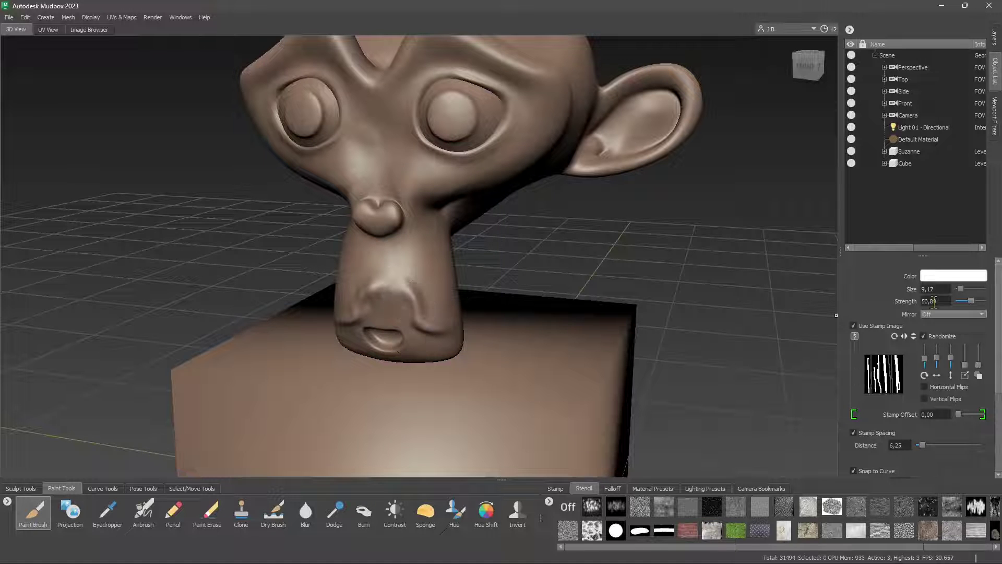
Step: Set the Paint Brush color to black and its size to 3,52
click(953, 276)
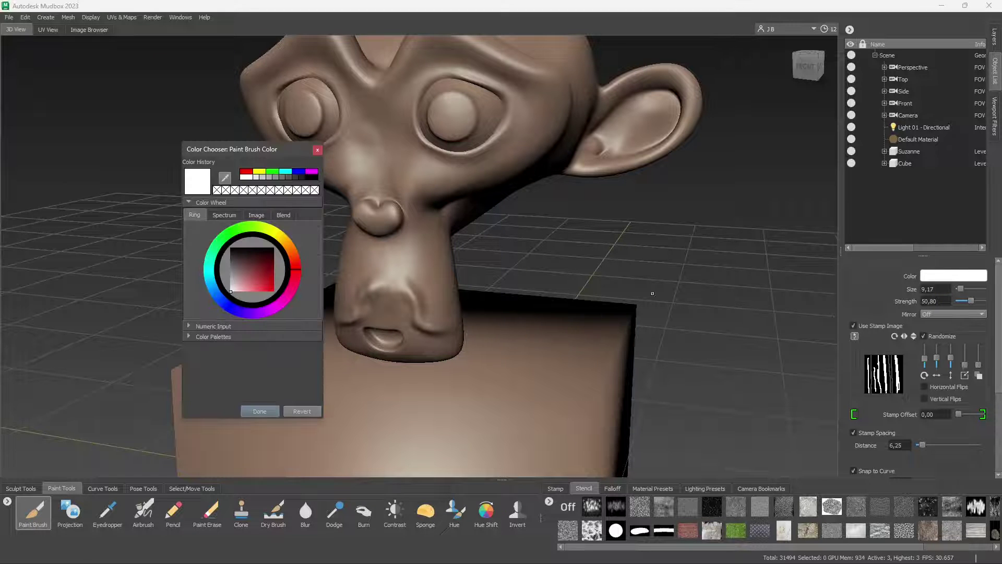
click(313, 178)
click(260, 411)
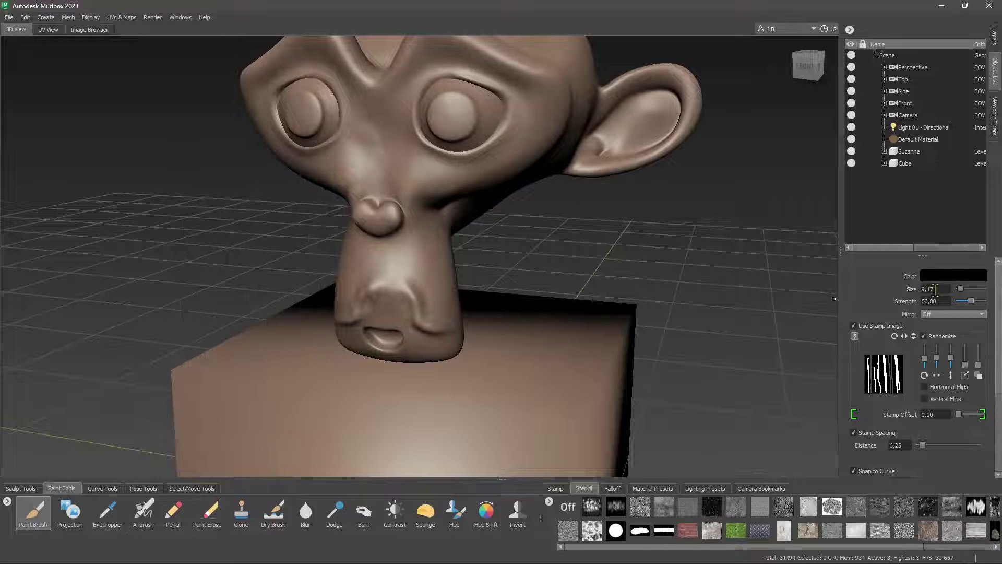
key(b)
Step: Paint the sculpted moustache above Suzanne's mouth black on both sides
mouse_move(403, 294)
mouse_down()
mouse_move(390, 294)
mouse_move(432, 329)
mouse_up()
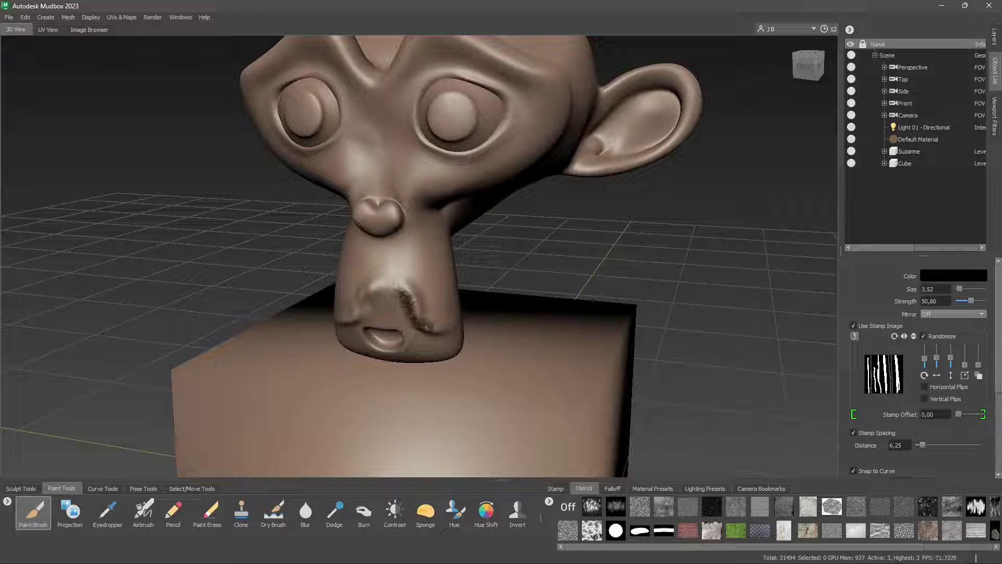
mouse_move(391, 286)
mouse_down()
mouse_move(345, 321)
mouse_move(388, 287)
mouse_move(425, 326)
mouse_up()
drag(384, 298, 347, 311)
mouse_move(397, 286)
mouse_down()
mouse_move(399, 302)
mouse_move(448, 329)
mouse_move(386, 281)
mouse_up()
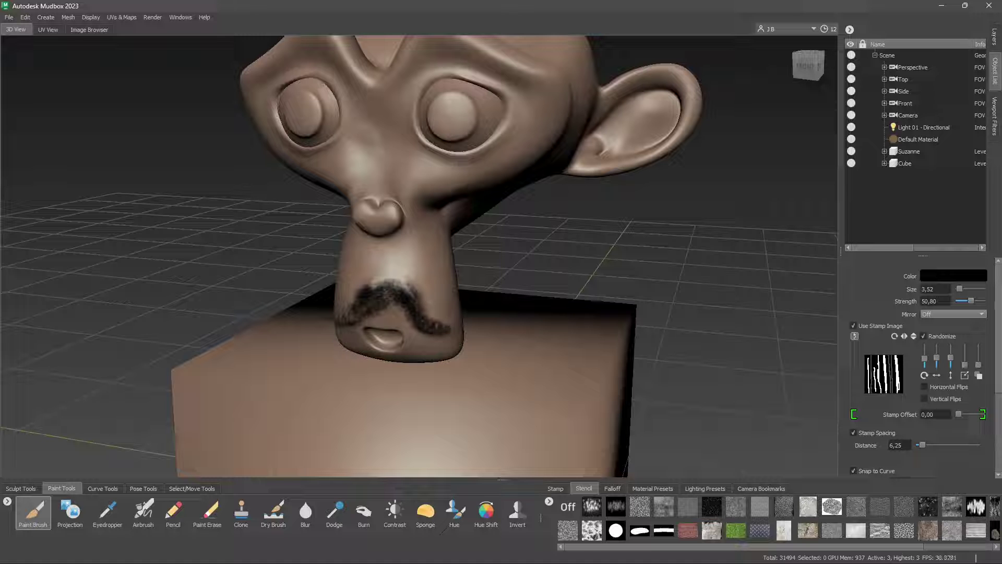
scroll(418, 256, down, 5)
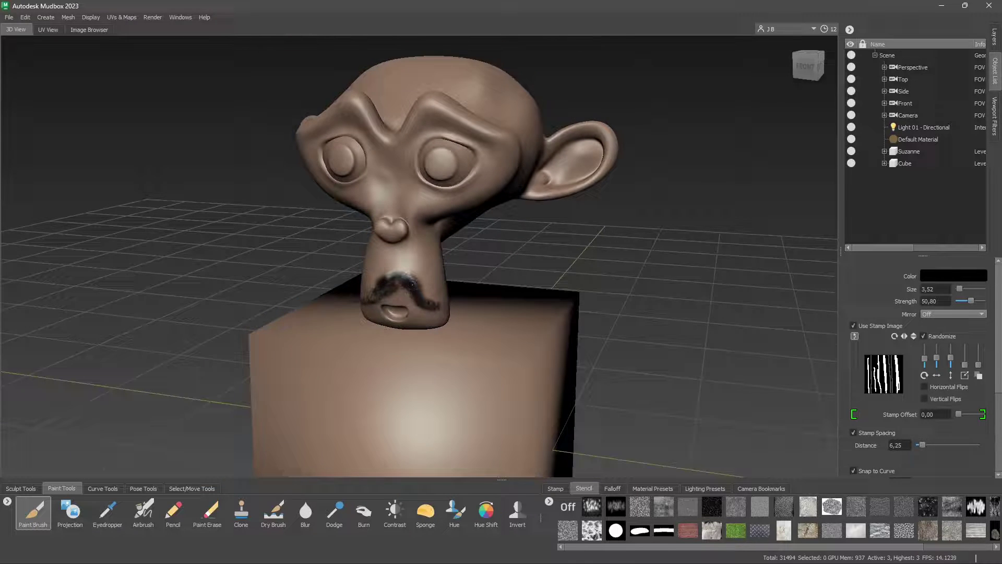
Step: Set the Paint Brush size to 23,41 and paint black hair over the top, hairline and upper back of Suzanne's head
mouse_move(422, 252)
alt+mouse_down()
mouse_move(407, 174)
mouse_move(424, 172)
mouse_move(403, 201)
mouse_move(443, 195)
mouse_move(365, 167)
mouse_move(434, 172)
mouse_move(449, 219)
mouse_move(397, 246)
mouse_move(459, 199)
mouse_move(425, 187)
mouse_move(405, 246)
mouse_move(449, 261)
mouse_move(402, 276)
mouse_move(512, 248)
mouse_move(467, 244)
alt+mouse_up()
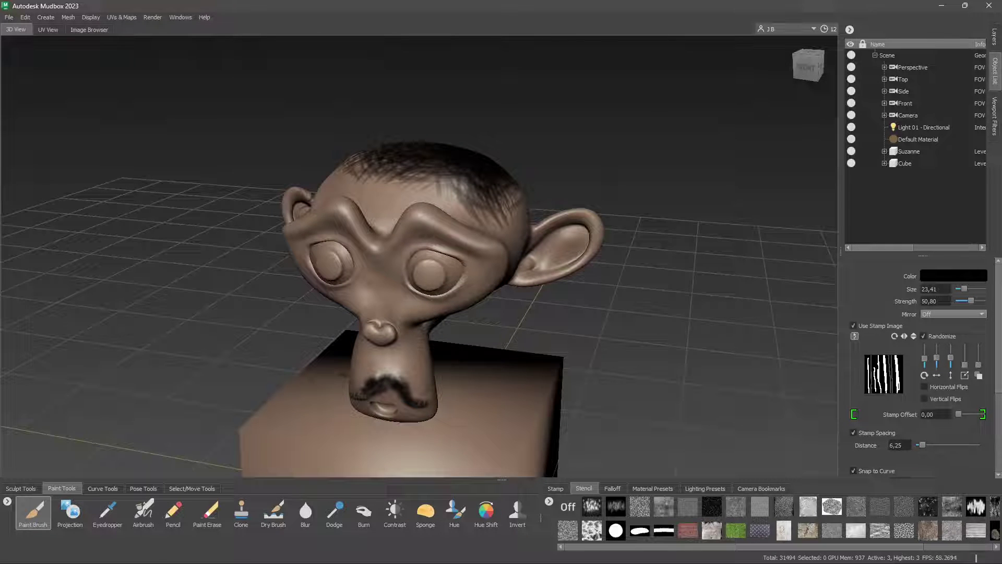
mouse_move(344, 162)
mouse_down()
mouse_move(386, 204)
mouse_move(293, 214)
mouse_up()
mouse_move(470, 199)
mouse_down()
mouse_move(413, 261)
mouse_move(496, 198)
mouse_move(455, 224)
mouse_up()
alt+drag(470, 261, 381, 246)
drag(339, 220, 449, 277)
drag(449, 193, 345, 300)
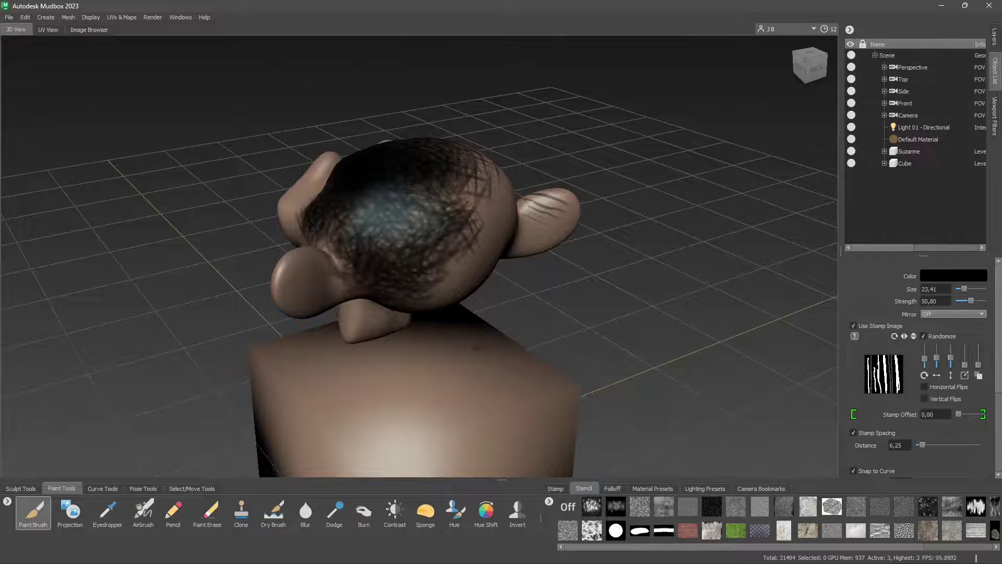
Step: Fill the remaining bare areas on the back of Suzanne's head with black hair strokes
alt+drag(397, 235, 360, 229)
mouse_move(496, 172)
mouse_down()
mouse_move(412, 250)
mouse_move(433, 224)
mouse_up()
drag(511, 193, 397, 287)
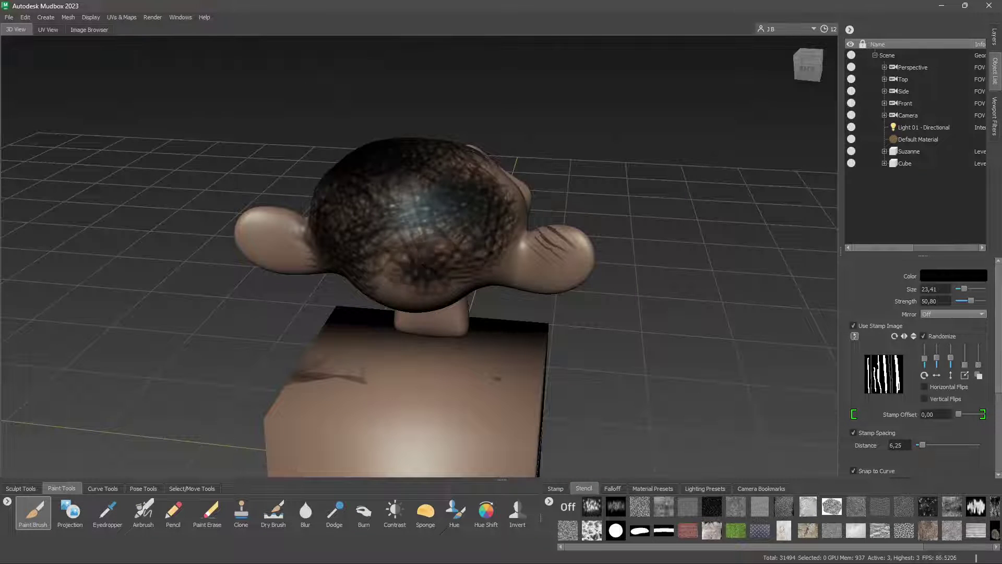
drag(428, 235, 376, 303)
drag(517, 230, 439, 282)
drag(428, 196, 371, 266)
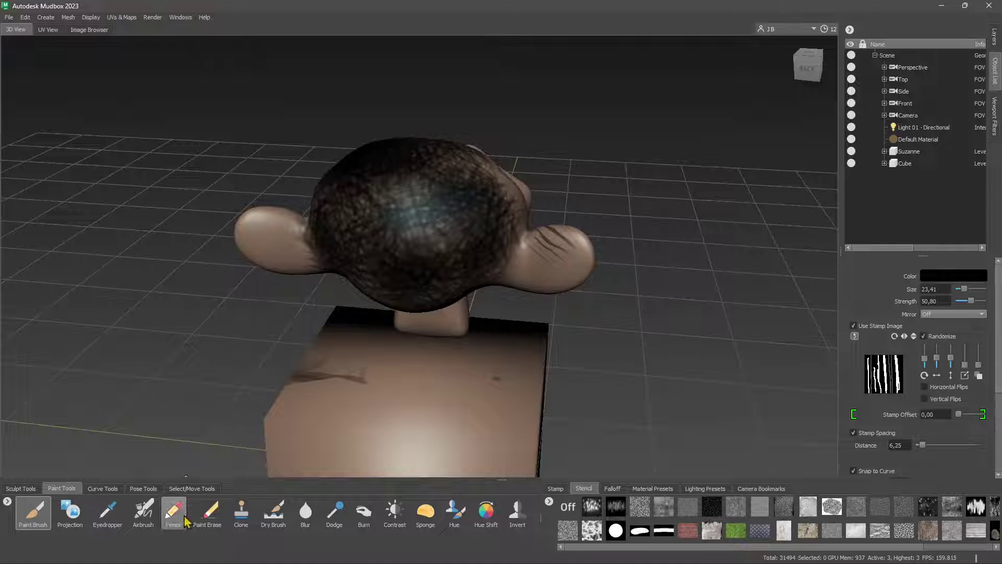
Step: Use Paint Erase at size 25,99 to remove the stray black strokes from the back of Suzanne's ear and from the cube
click(207, 513)
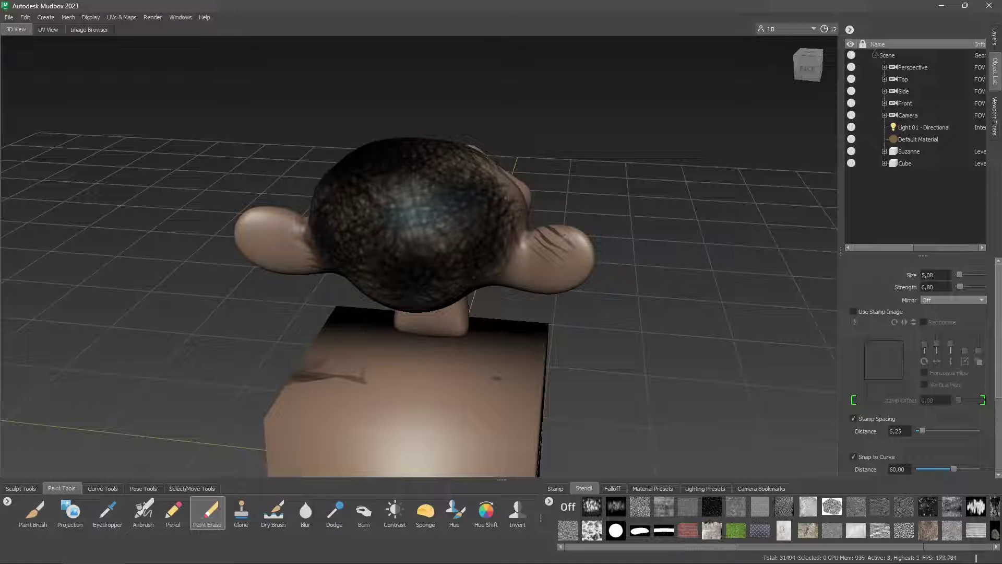
drag(543, 232, 572, 243)
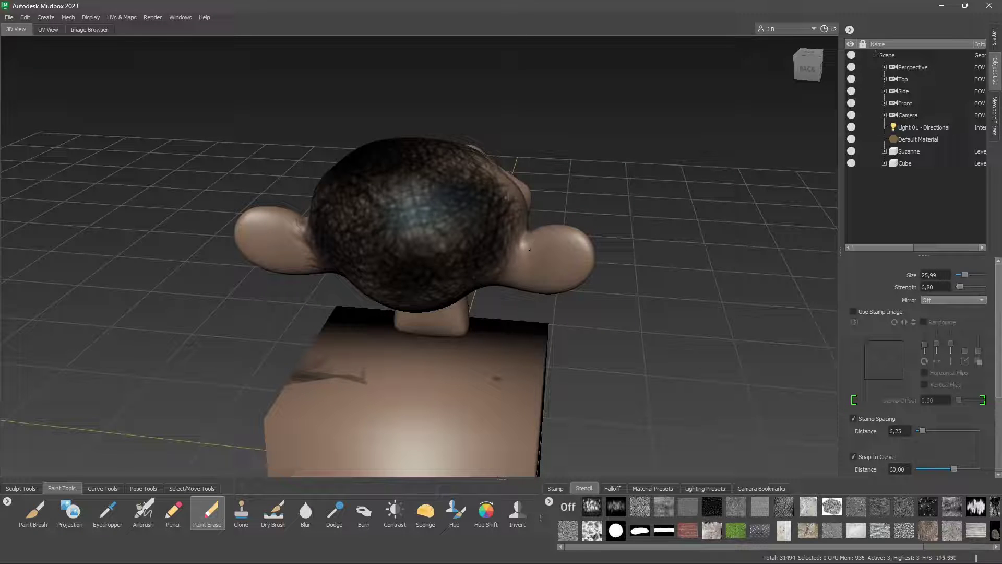
alt+drag(281, 235, 254, 277)
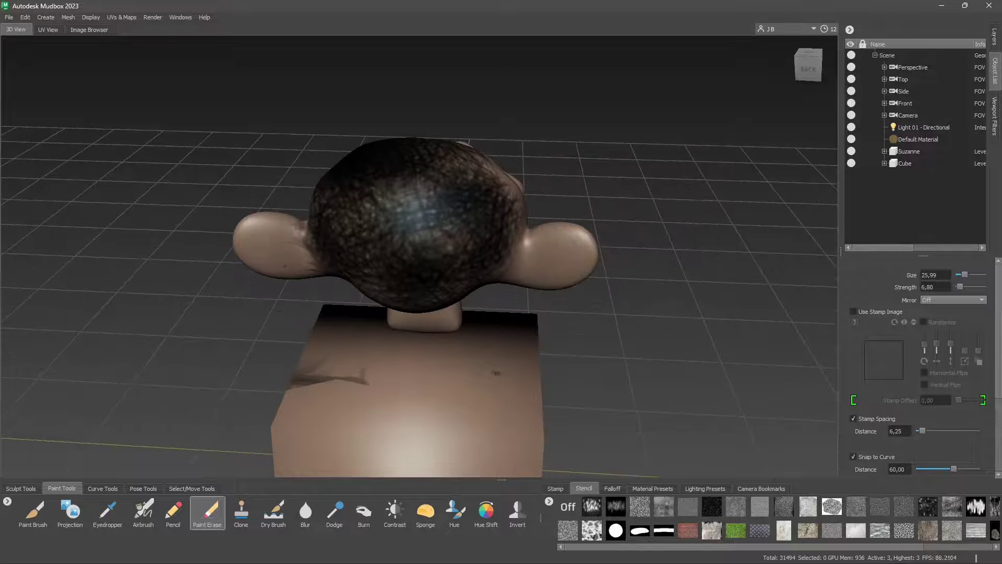
drag(360, 377, 319, 389)
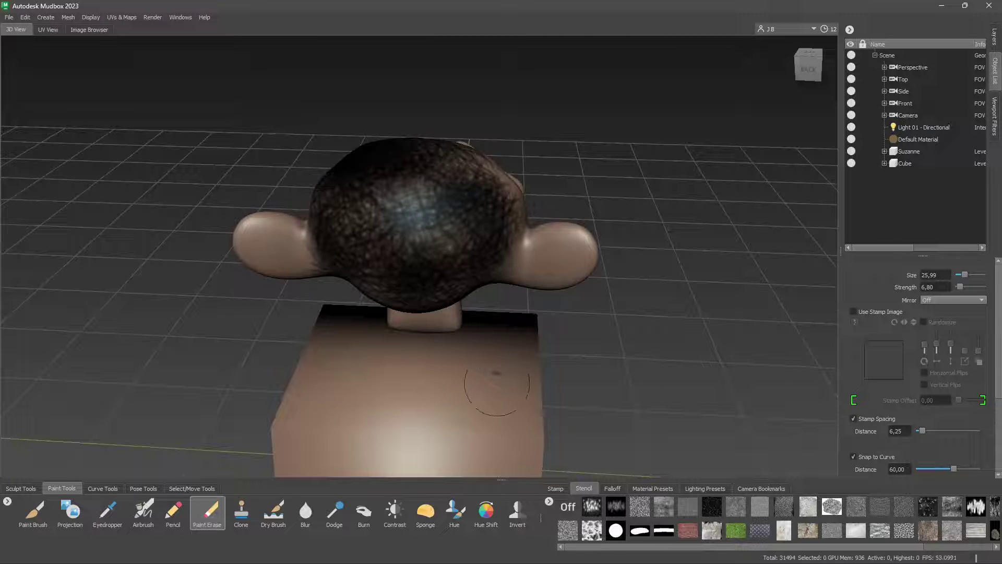
click(497, 384)
alt+drag(220, 339, 474, 339)
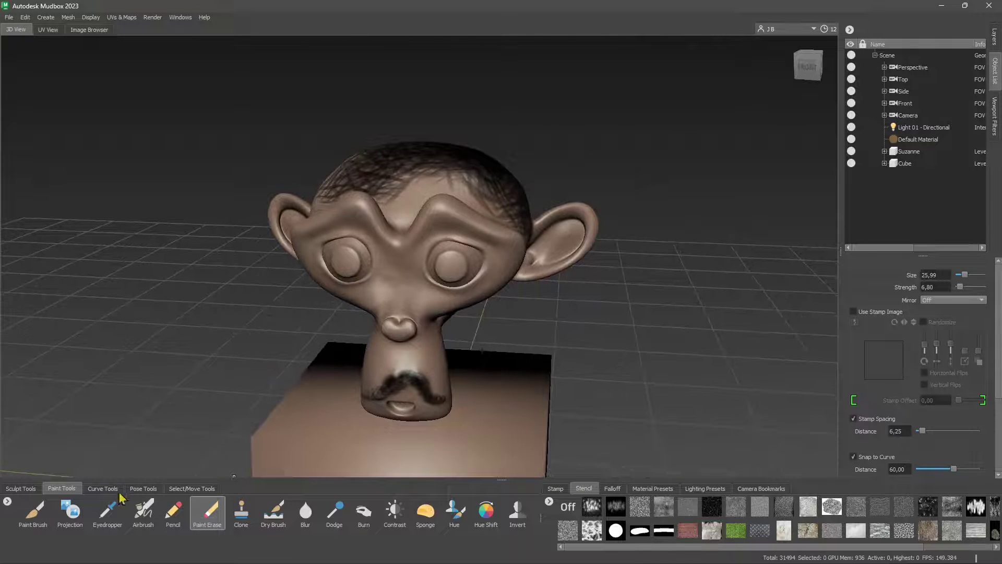
click(18, 489)
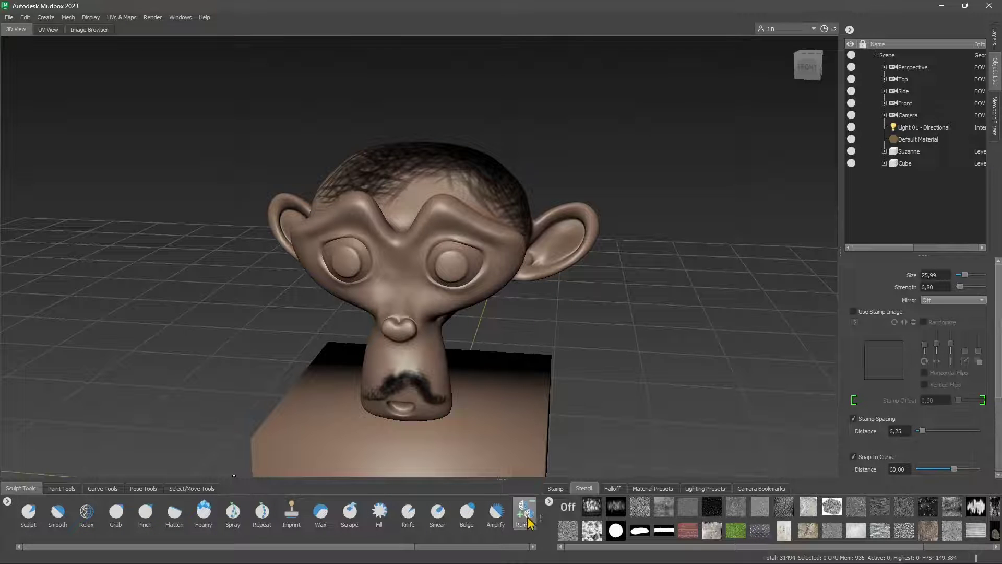
click(61, 489)
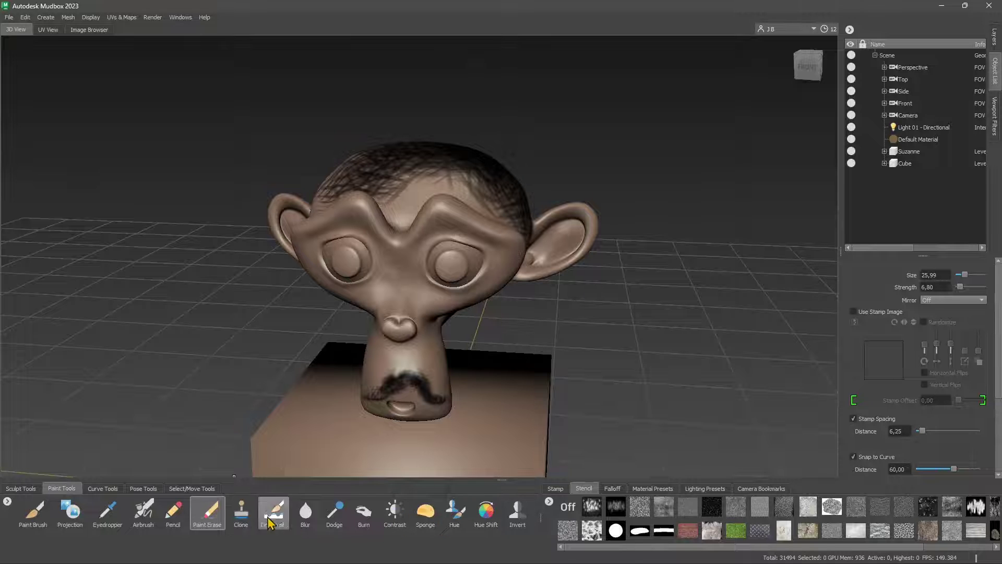
click(24, 489)
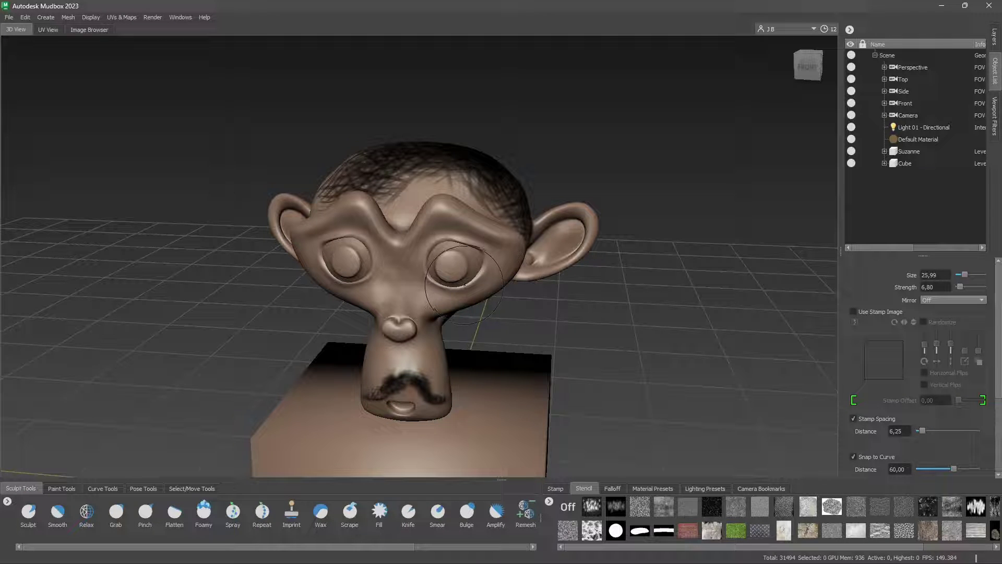
scroll(465, 282, down, 3)
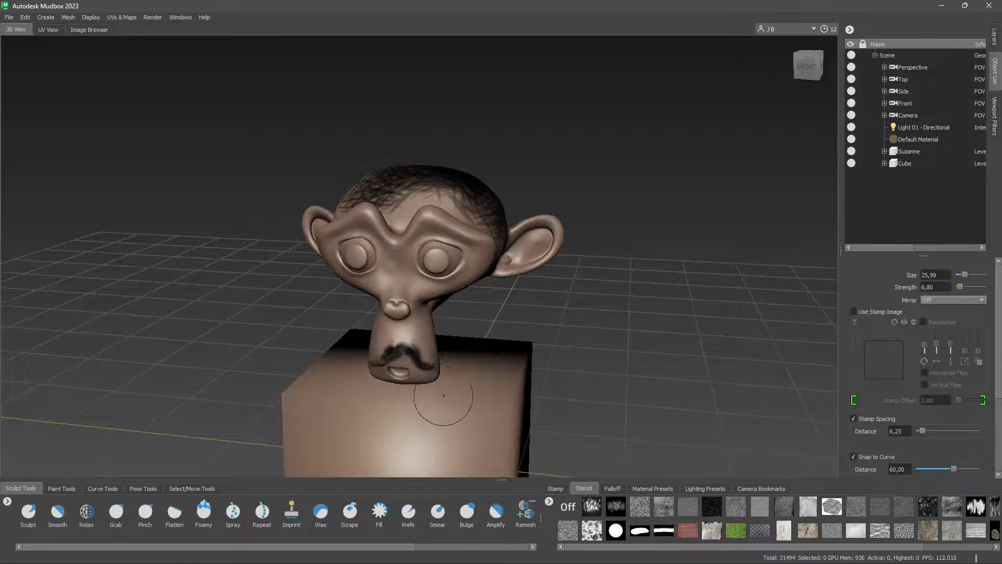
alt+drag(462, 348, 448, 27)
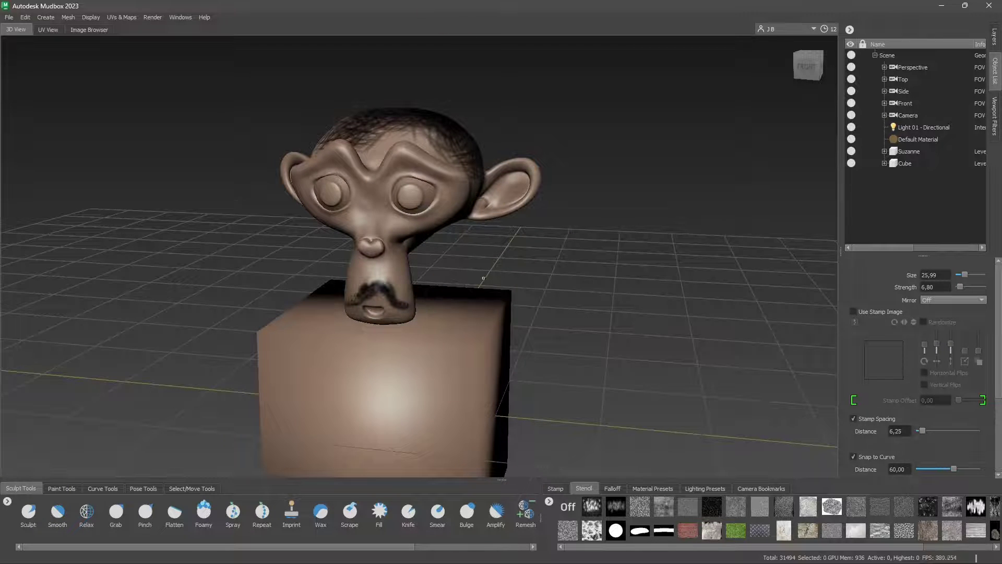
alt+drag(484, 278, 517, 246)
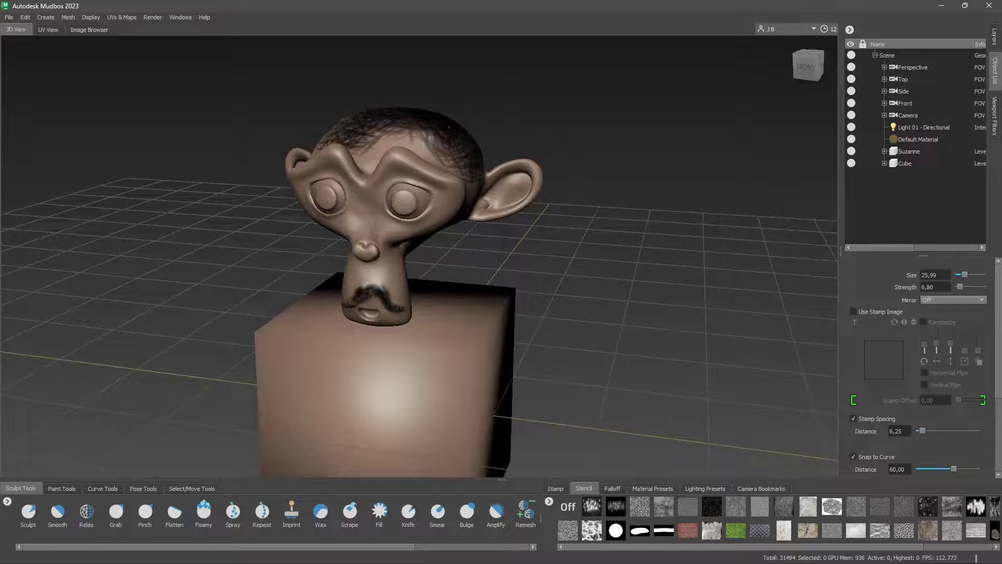
alt+drag(516, 246, 530, 239)
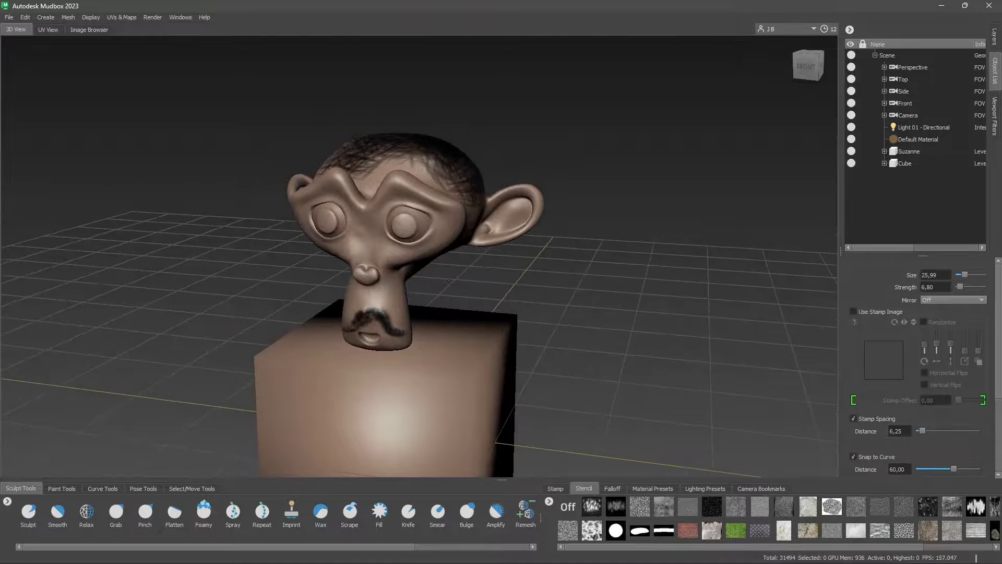